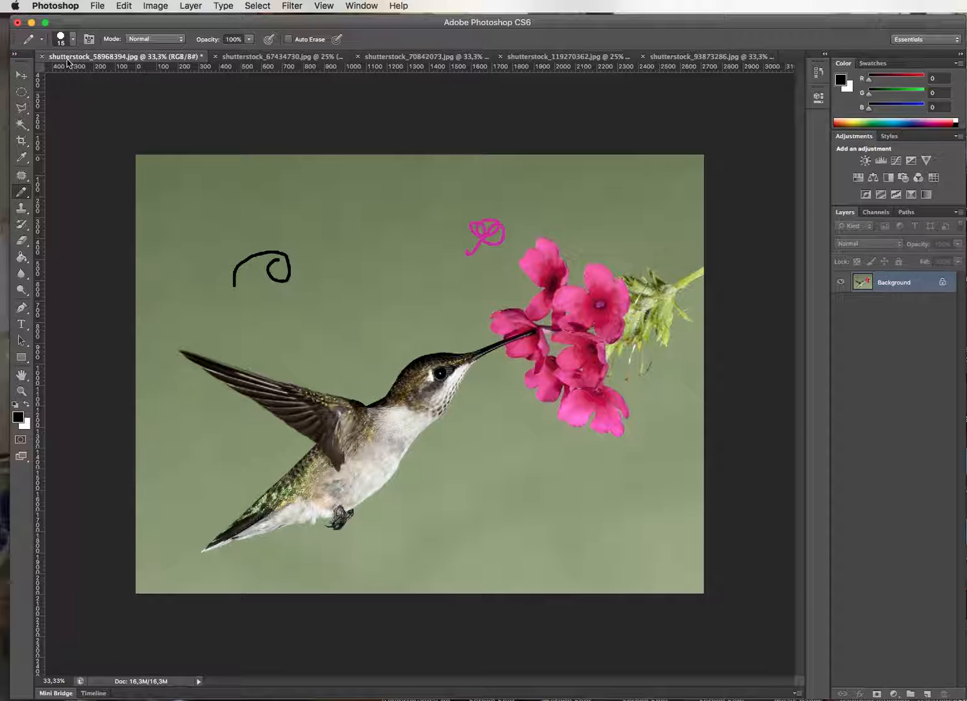
# Undo both pencil scribbles on the hummingbird photo.
pyautogui.click(122, 8)
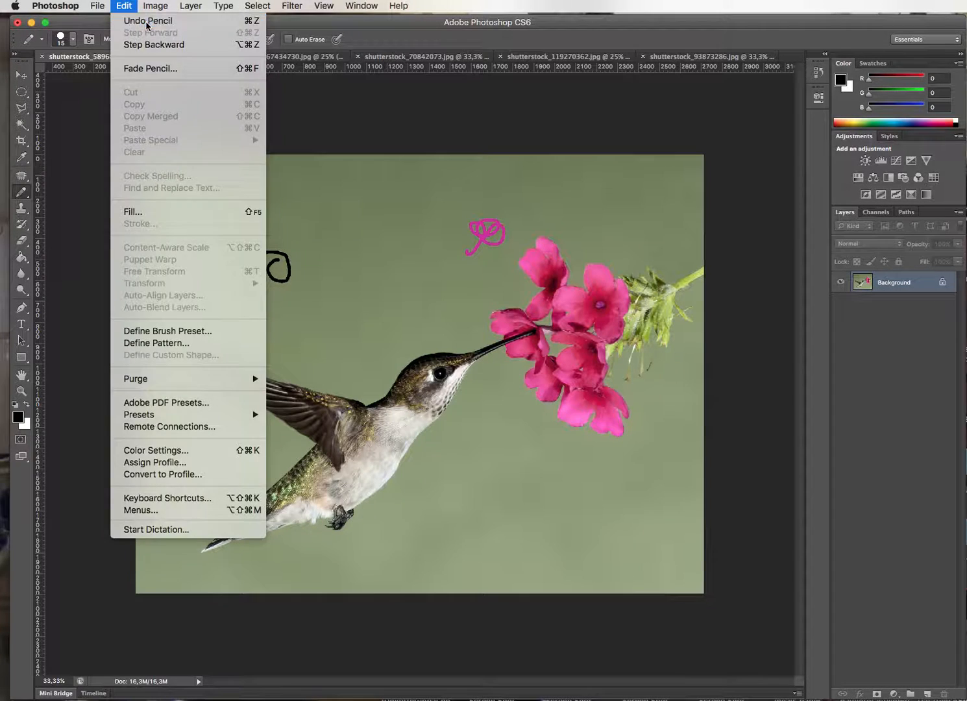
pyautogui.click(148, 23)
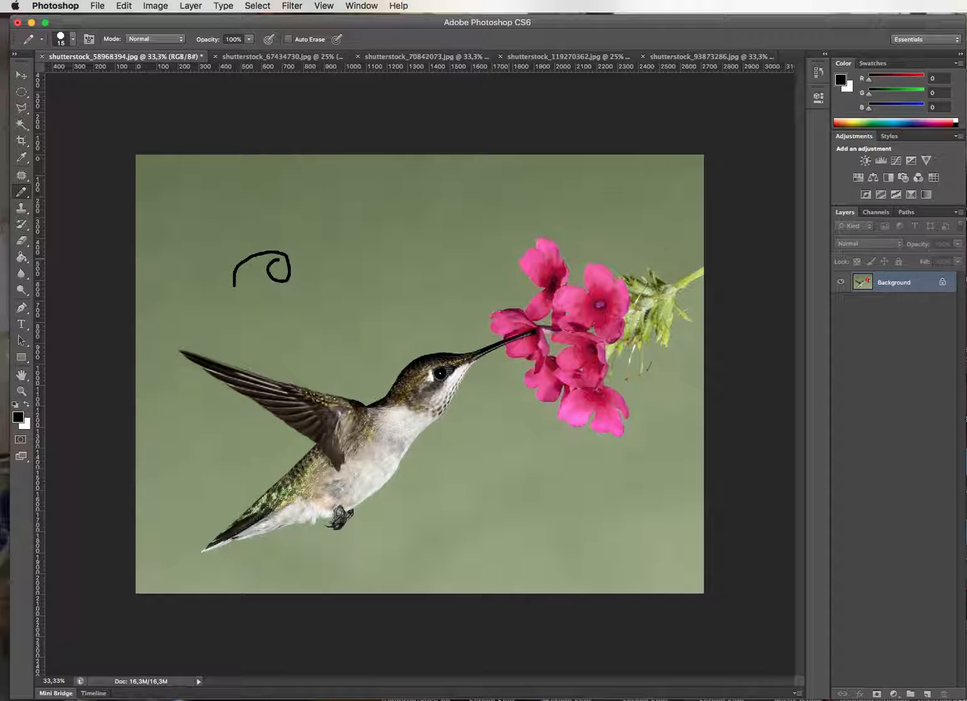
pyautogui.click(124, 7)
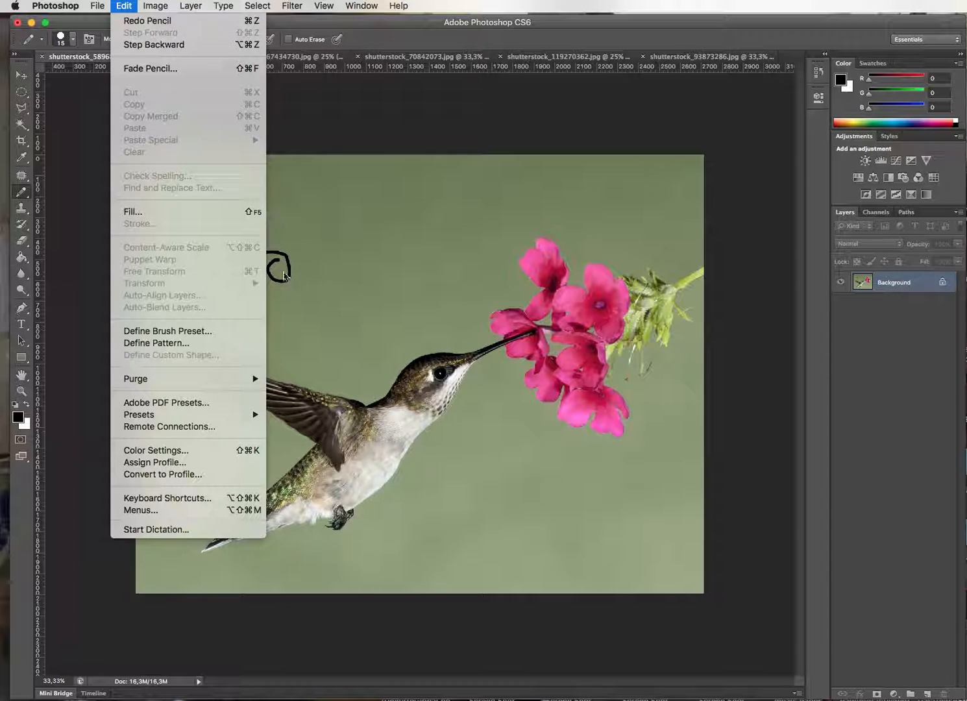
pyautogui.click(134, 47)
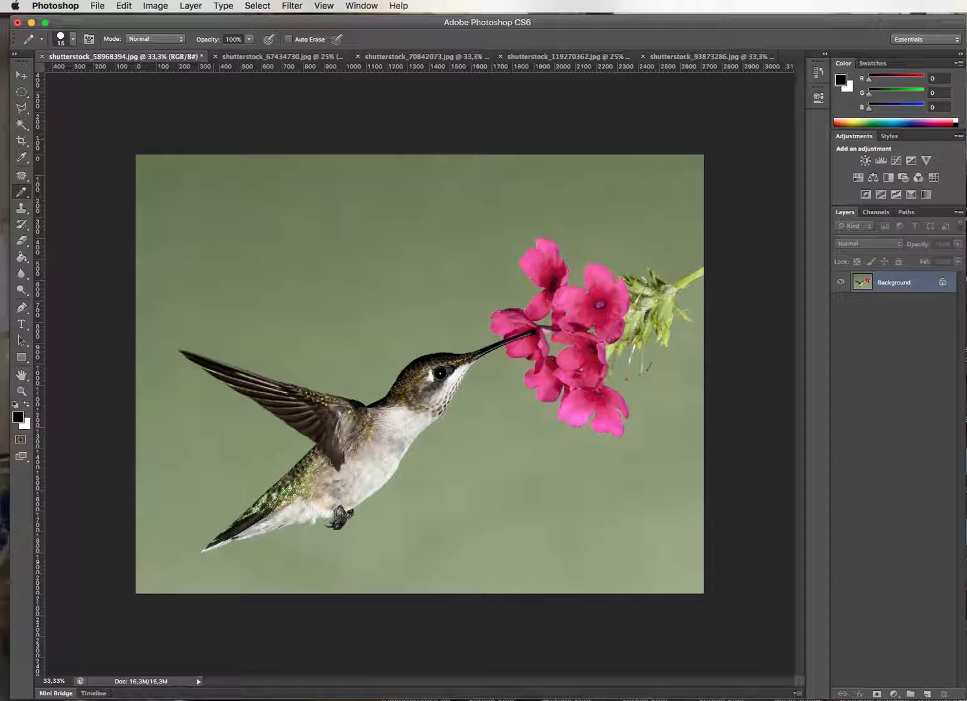
pyautogui.click(133, 6)
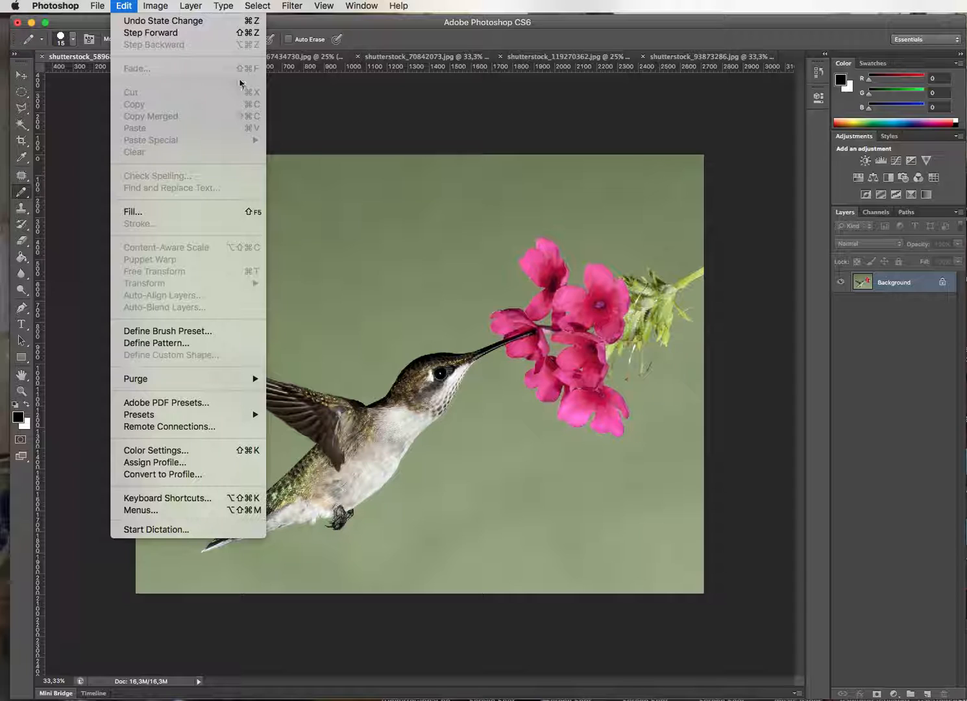
pyautogui.click(412, 27)
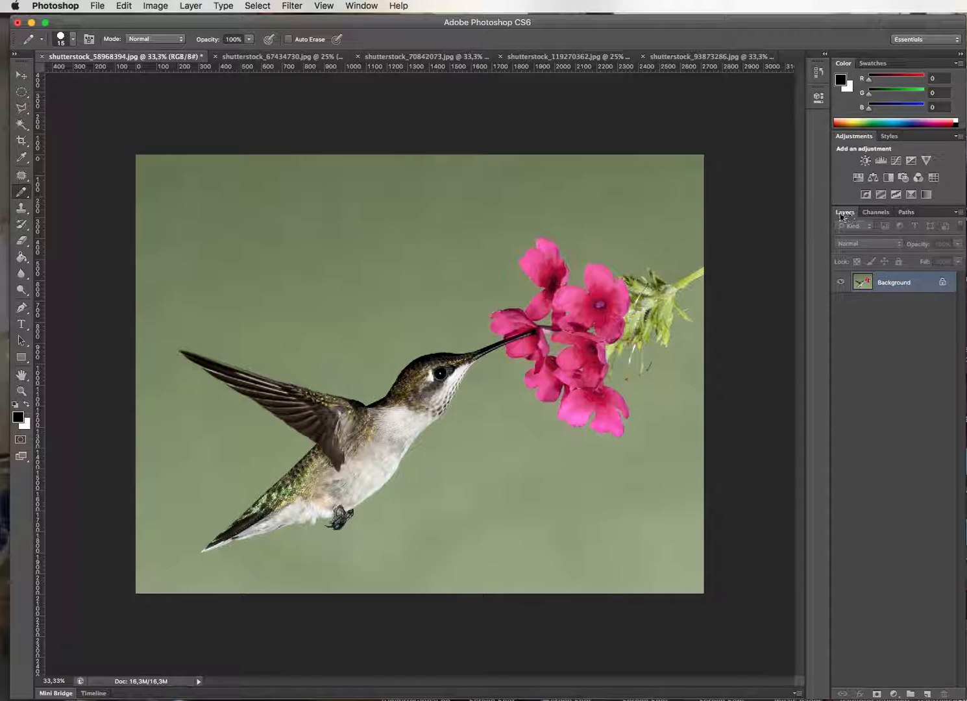
# Detach the Layers panel, float it over the canvas, and make it taller and slightly wider.
pyautogui.moveTo(844, 212); pyautogui.dragTo(674, 152)
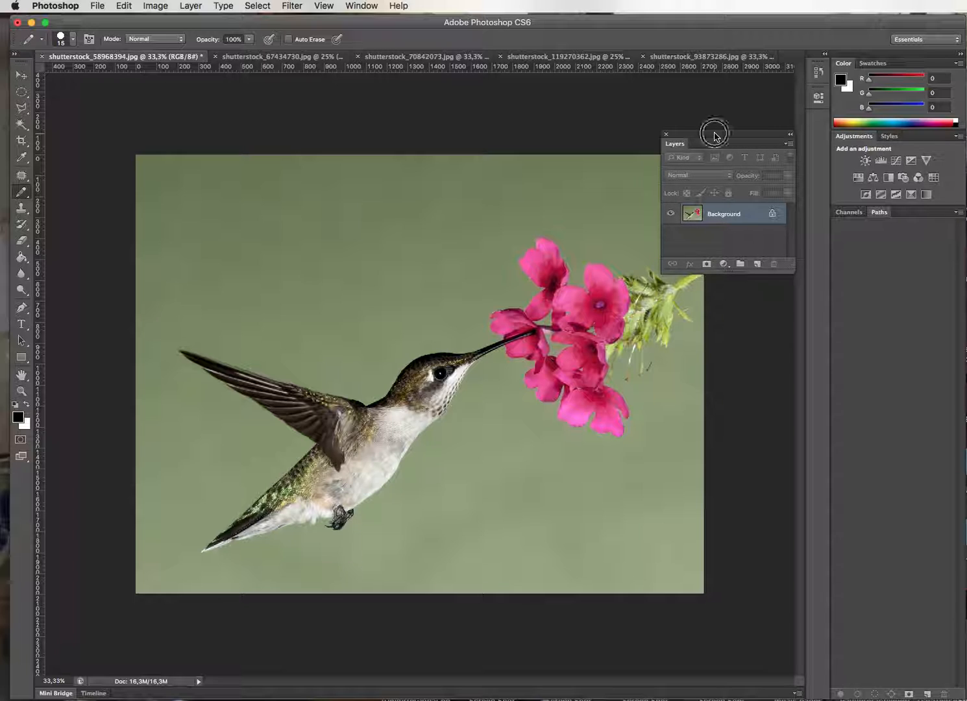
pyautogui.moveTo(716, 141); pyautogui.dragTo(674, 105)
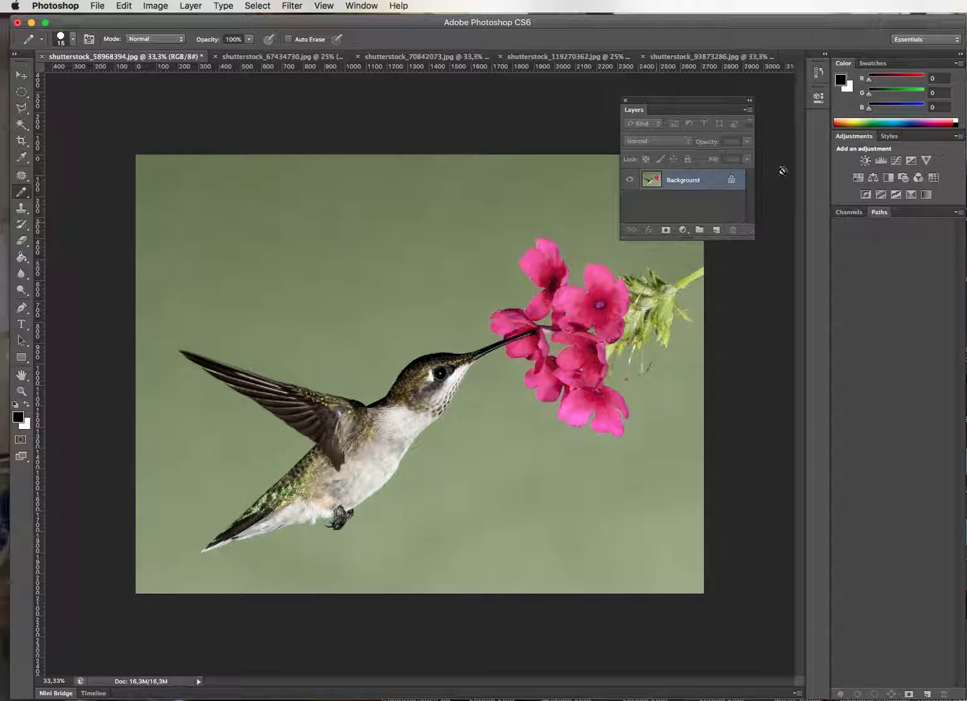
pyautogui.moveTo(687, 240); pyautogui.dragTo(681, 383)
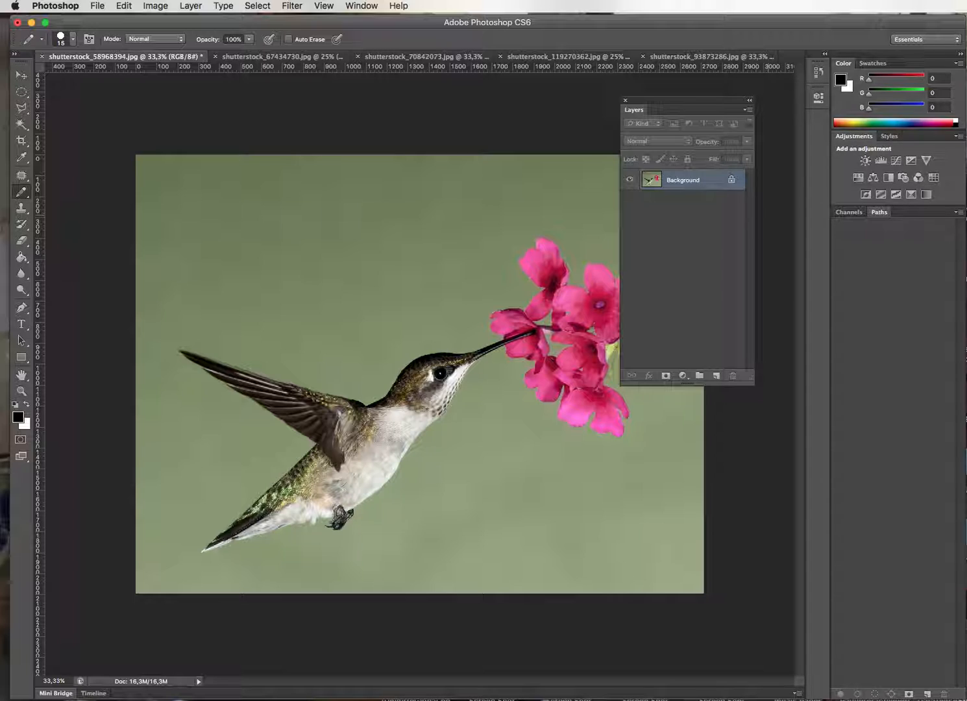
pyautogui.moveTo(756, 229); pyautogui.dragTo(770, 230)
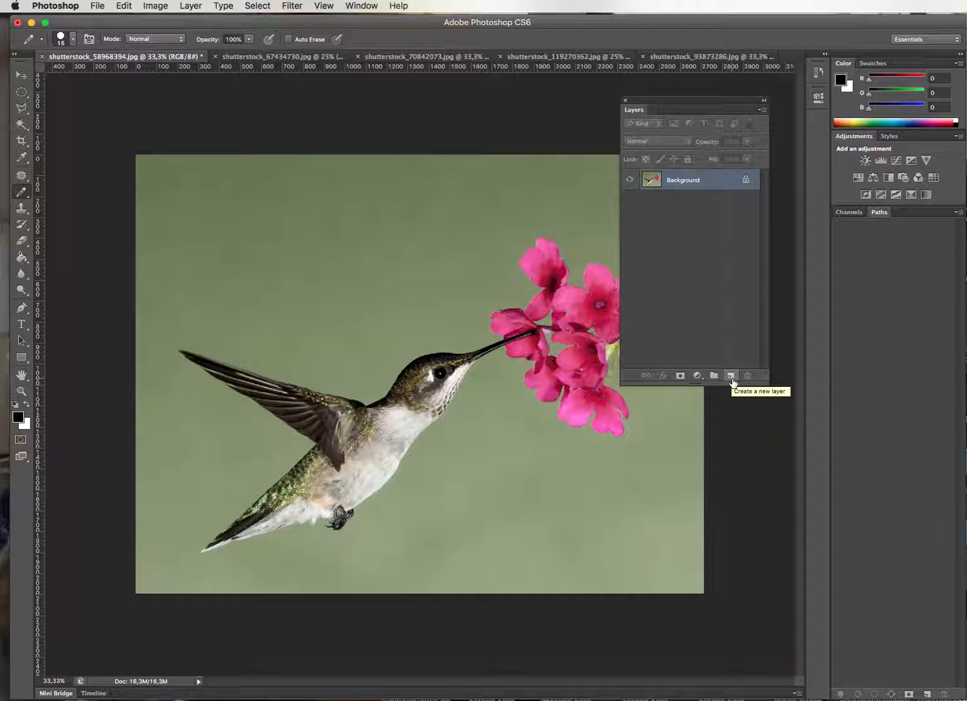
# Add a new empty layer above the Background, checking its transparency by briefly hiding the Background.
pyautogui.click(732, 380)
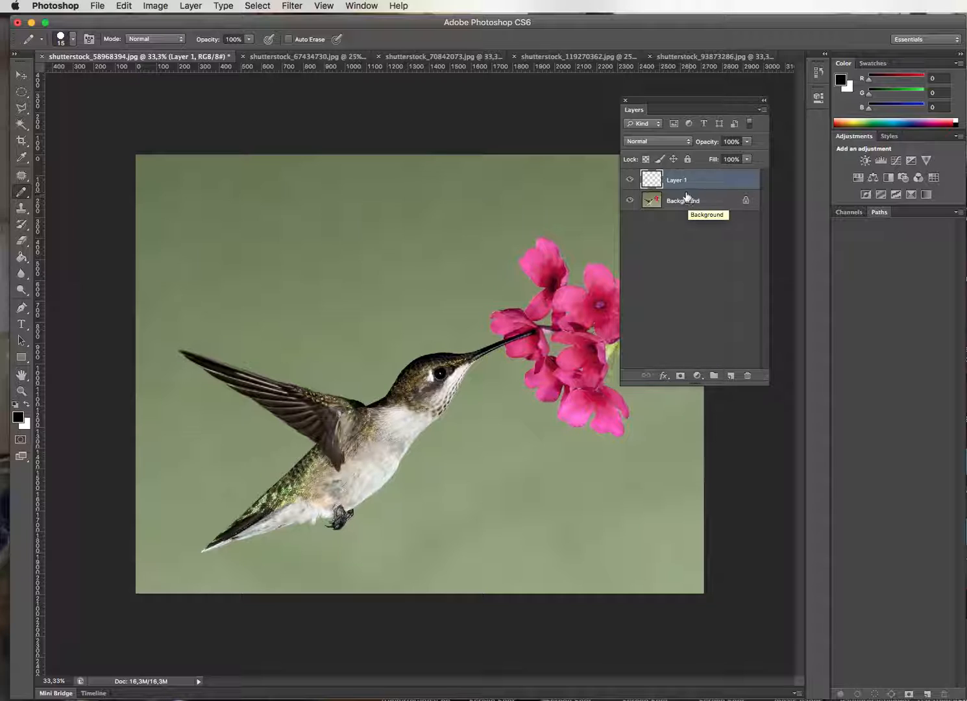
pyautogui.click(628, 202)
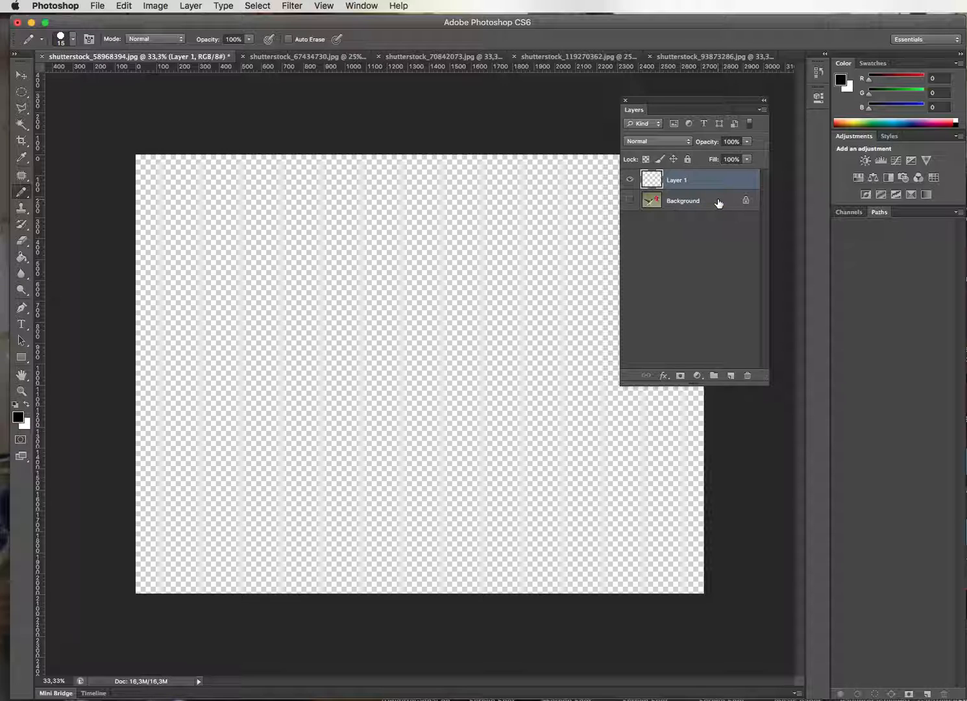
pyautogui.click(629, 201)
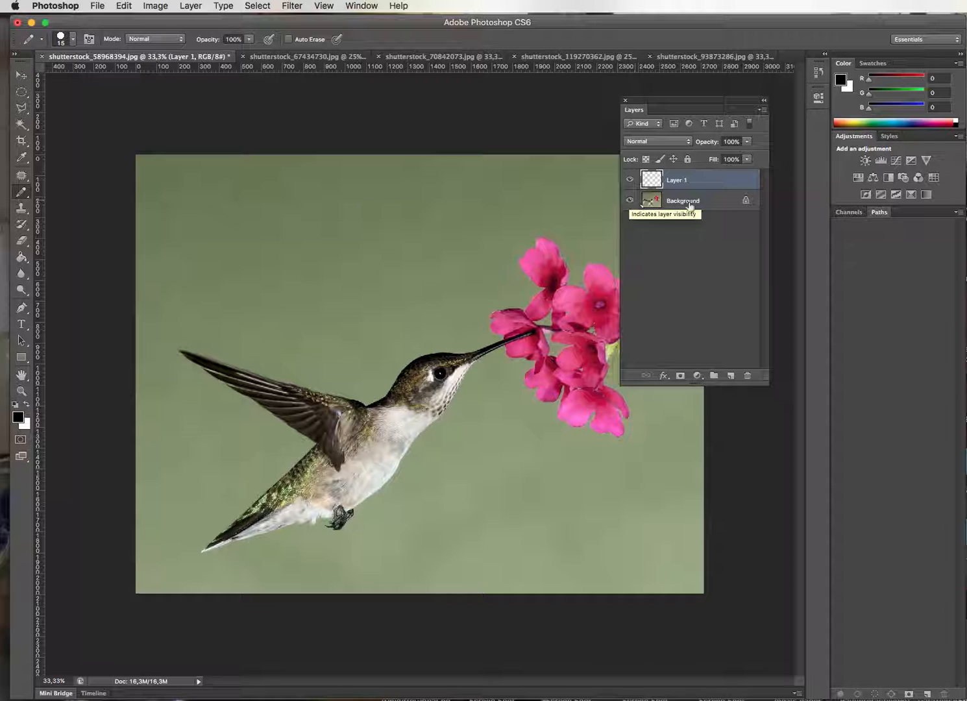
# Draw a black pencil scribble on Layer 1 with the Background hidden, restore the Background, and toggle Layer 1's visibility off and on.
pyautogui.click(629, 202)
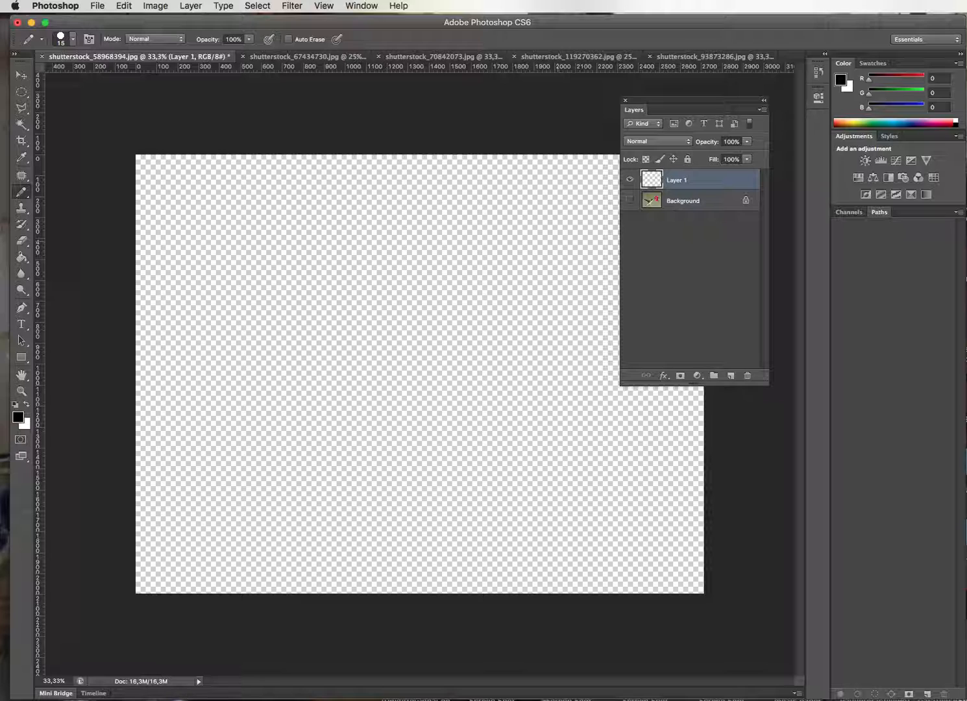
pyautogui.moveTo(343, 290)
pyautogui.mouseDown()
pyautogui.moveTo(354, 311)
pyautogui.moveTo(360, 300)
pyautogui.moveTo(373, 338)
pyautogui.mouseUp()
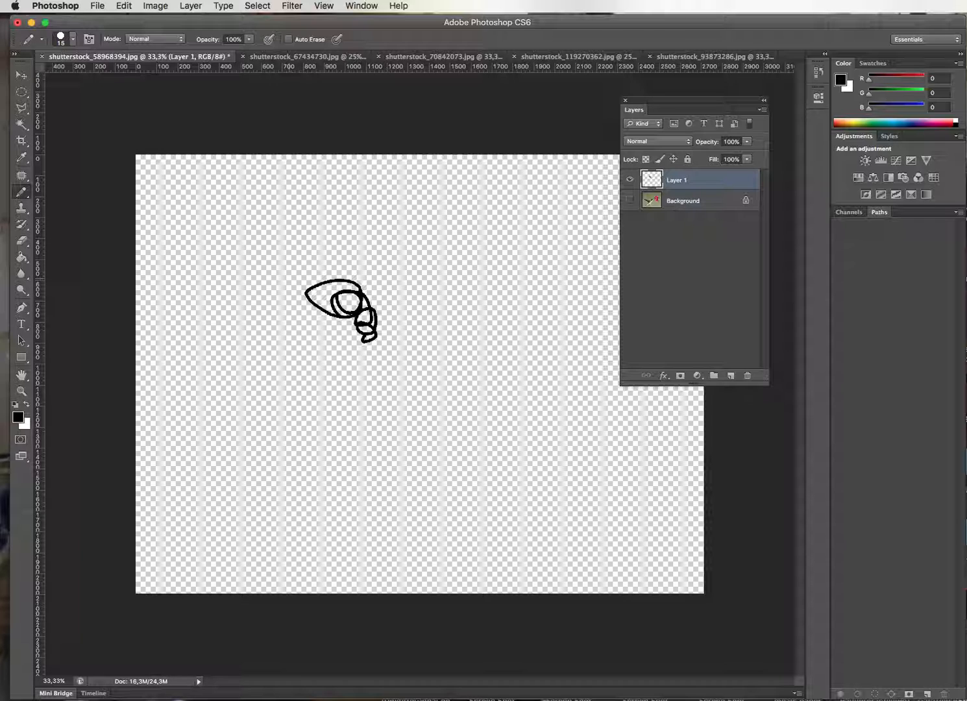
pyautogui.click(630, 200)
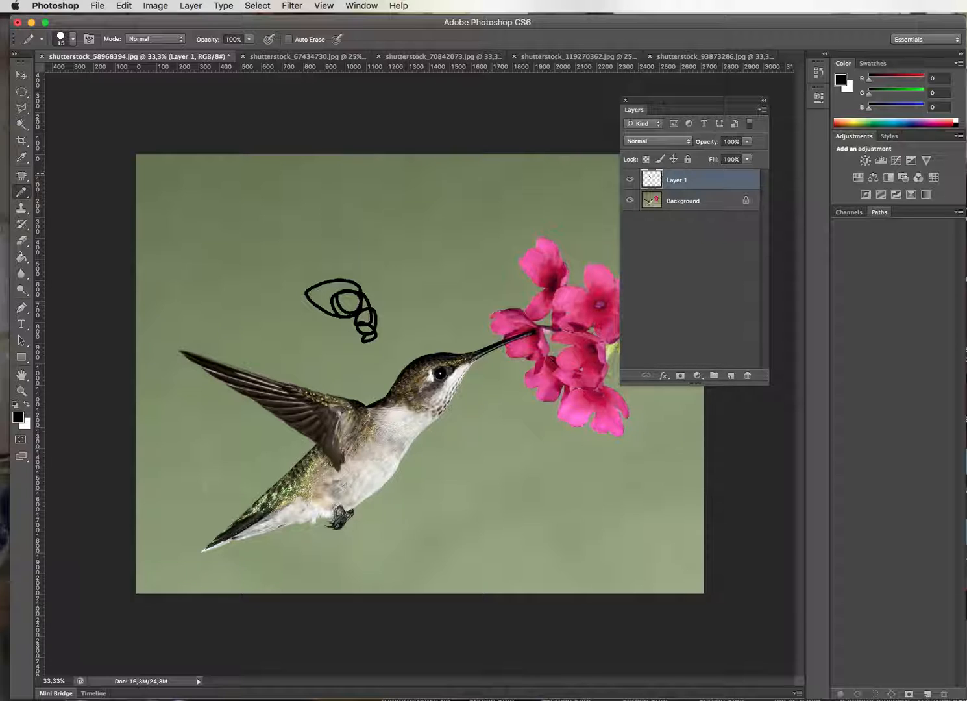
pyautogui.click(629, 179)
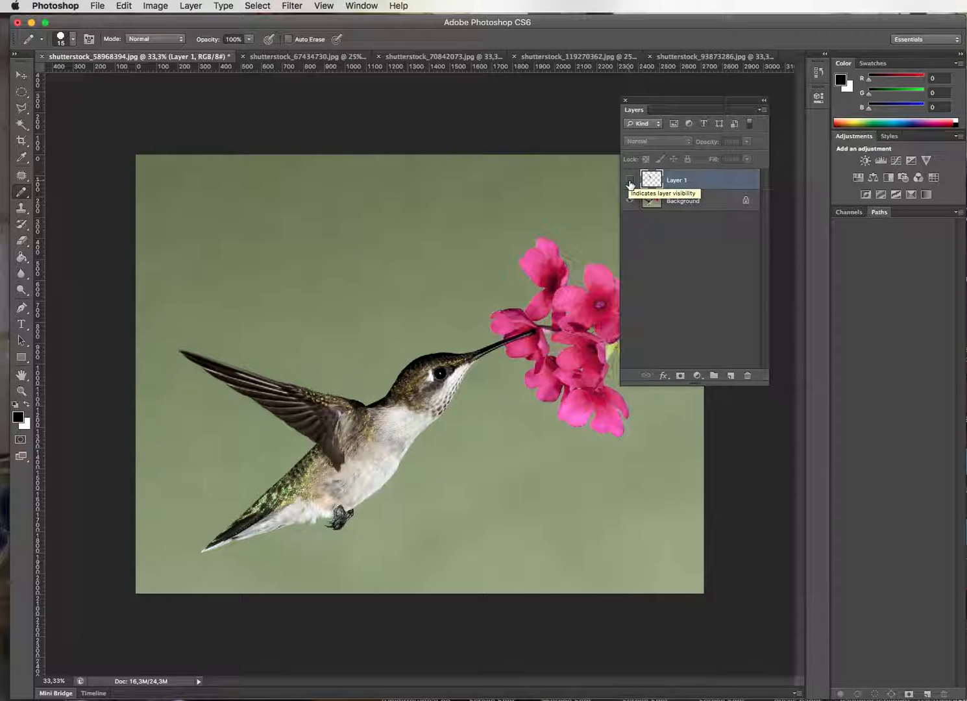
pyautogui.click(629, 182)
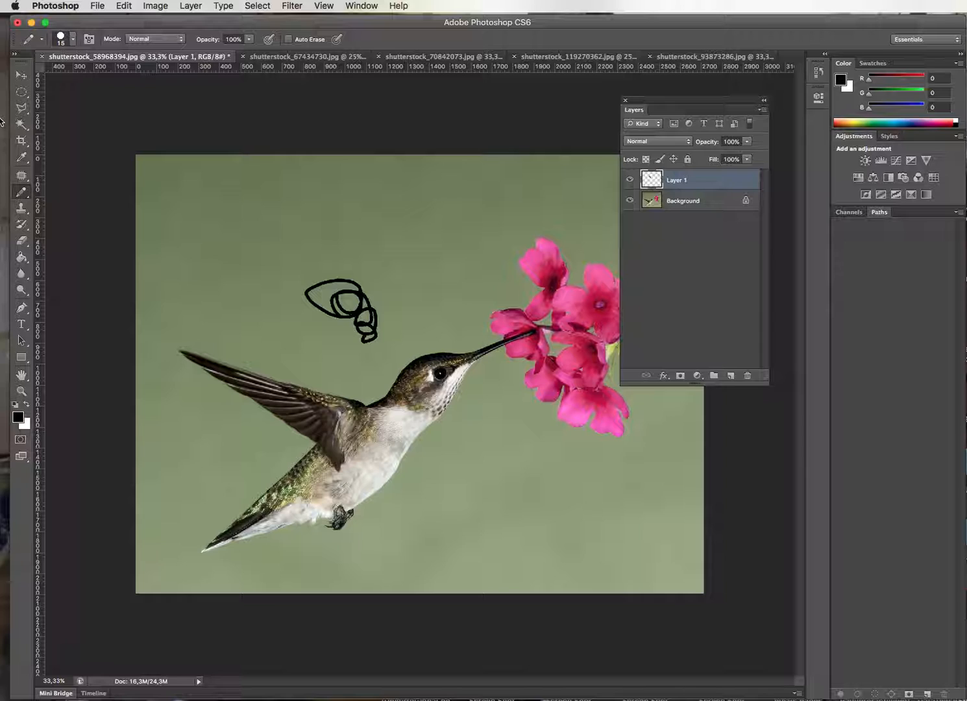
# Delete the scribble from Layer 1 using a Rectangular Marquee selection around it and clear the selection.
pyautogui.click(22, 94)
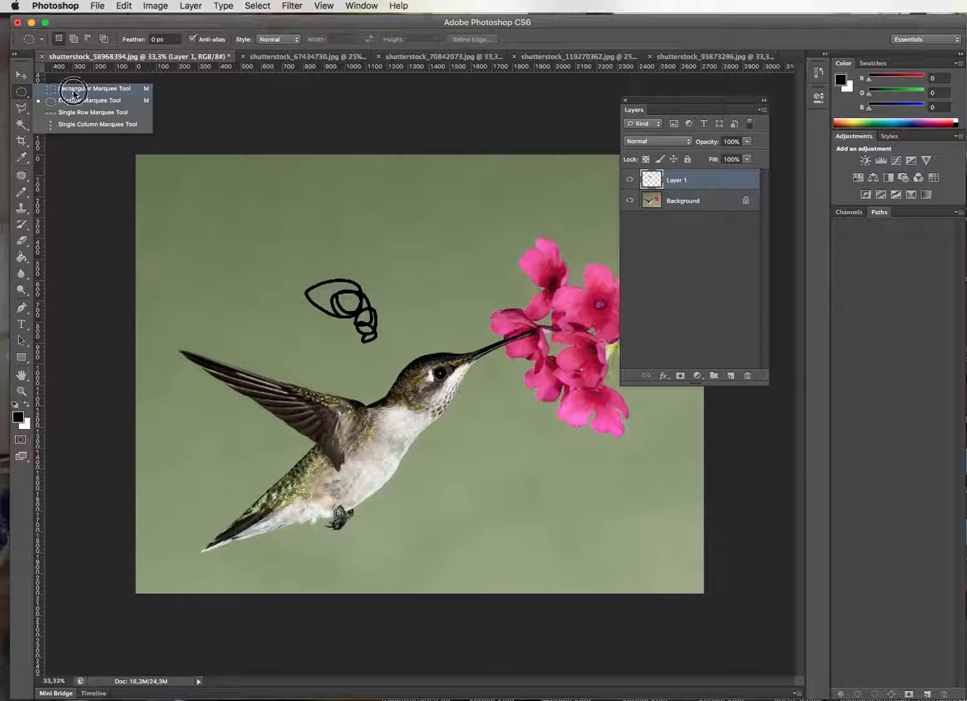
pyautogui.click(78, 91)
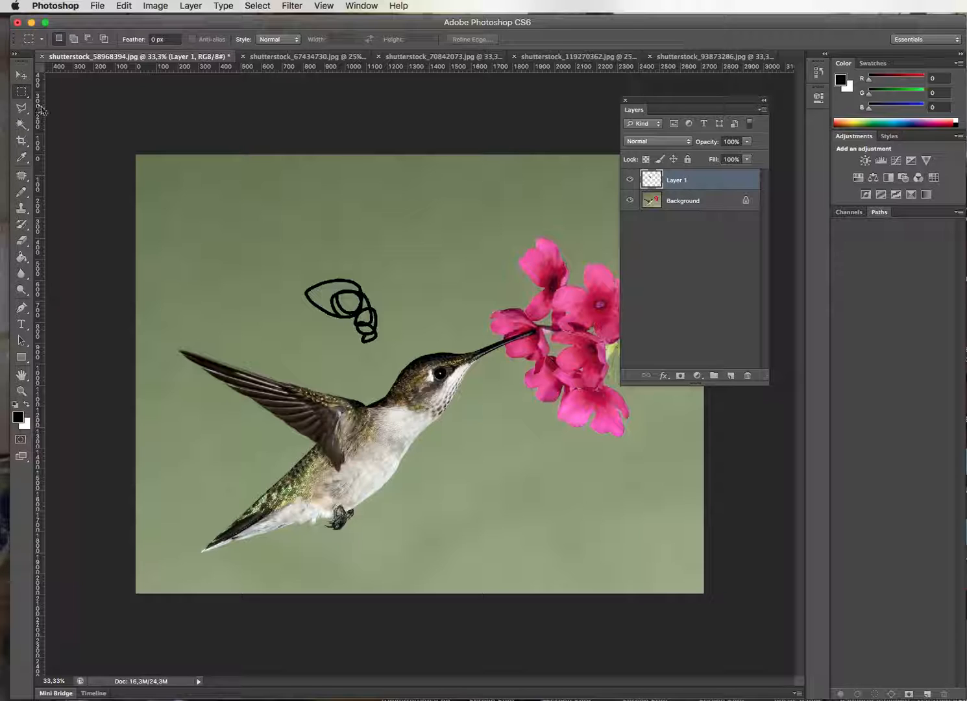
pyautogui.moveTo(246, 209); pyautogui.dragTo(425, 376)
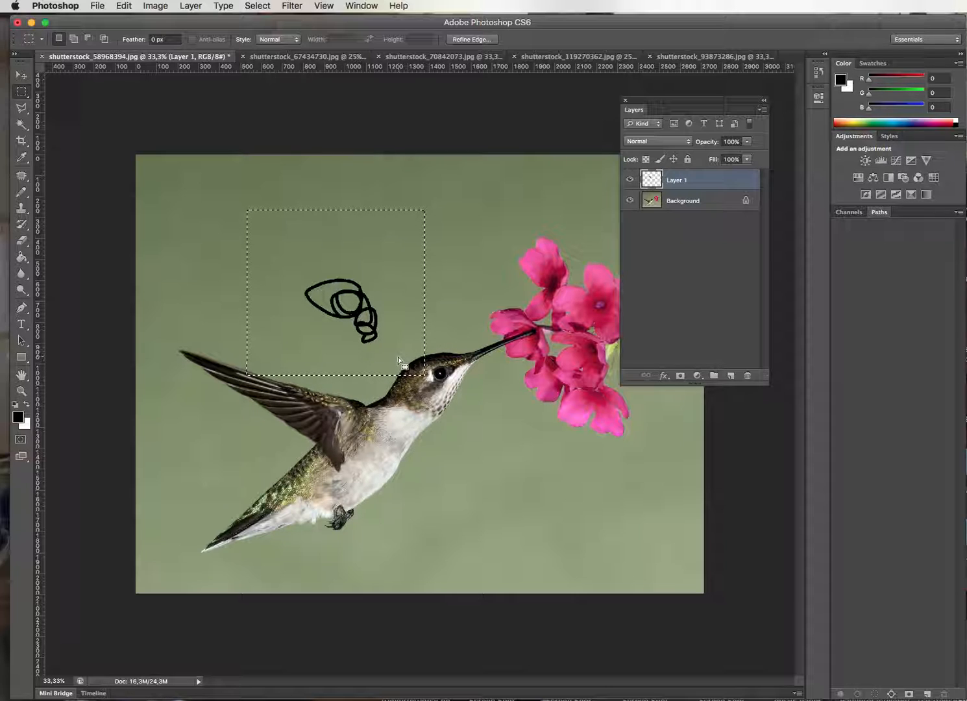
pyautogui.press('Delete')
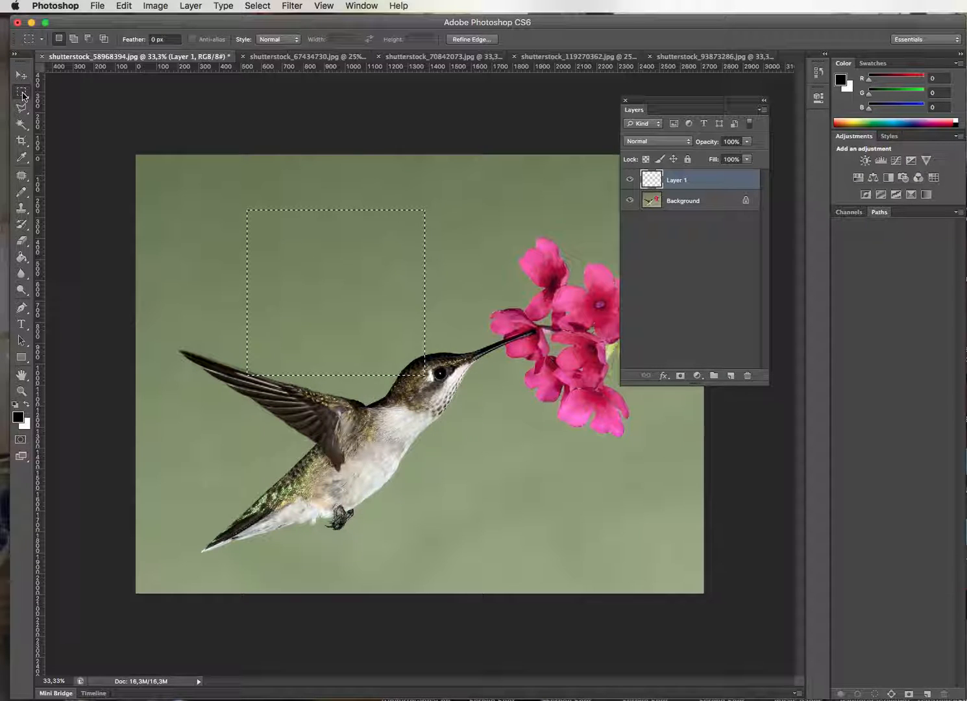
pyautogui.click(437, 250)
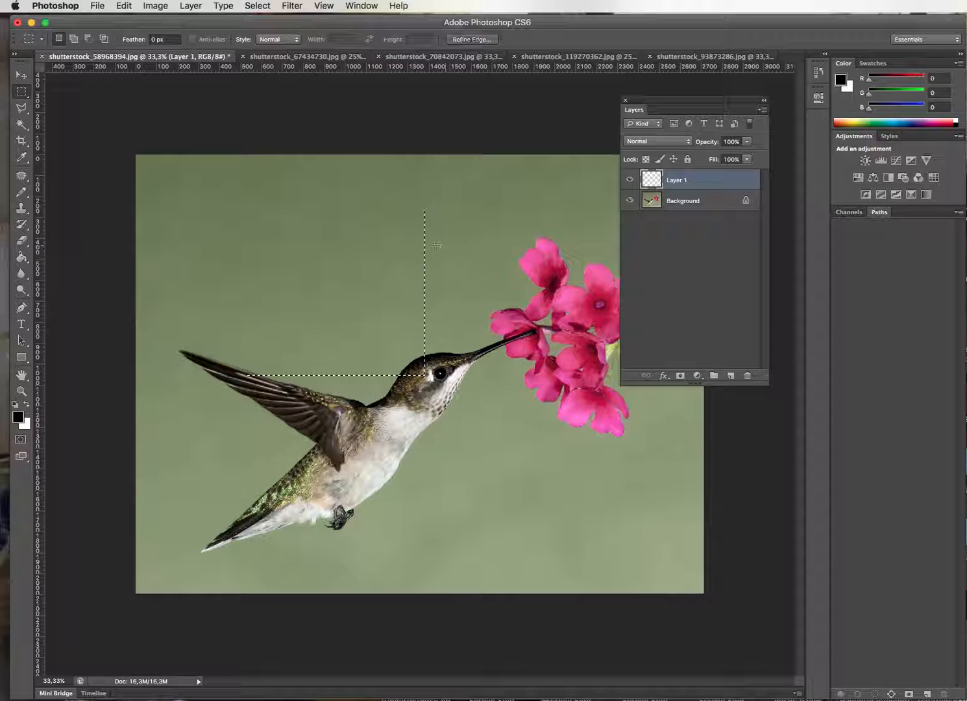
pyautogui.moveTo(374, 225); pyautogui.dragTo(476, 354)
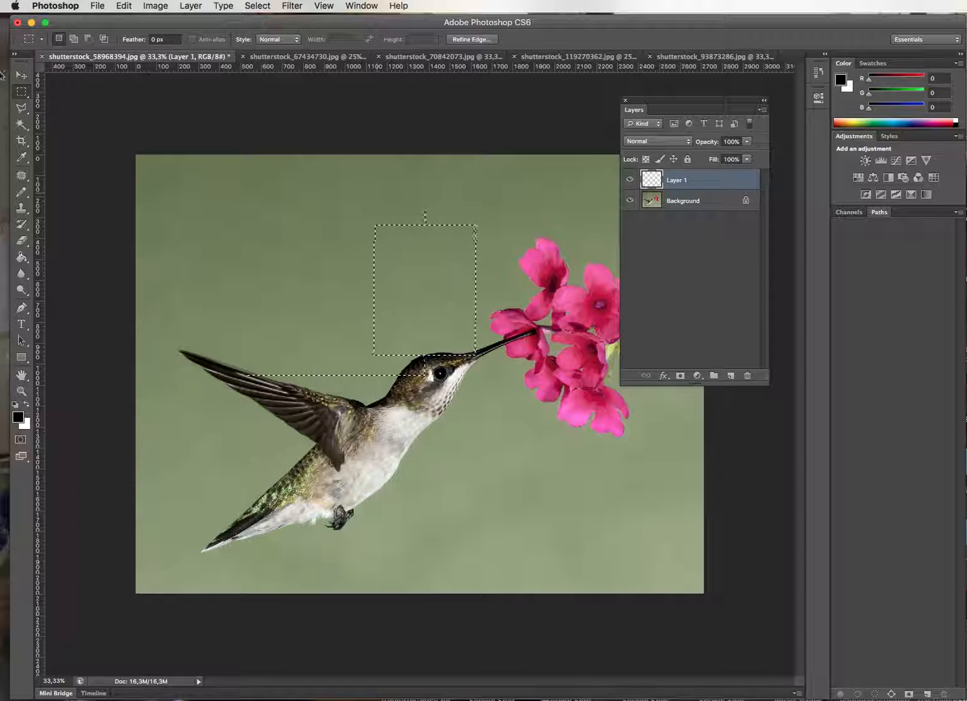
pyautogui.press('super+d')
pyautogui.click(22, 76)
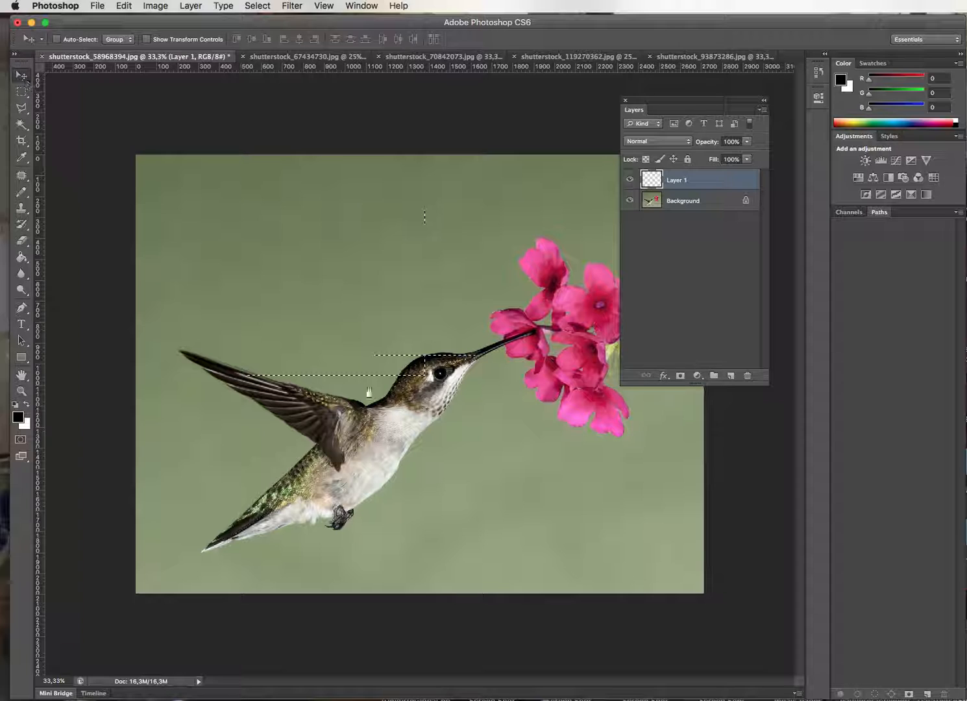
pyautogui.click(21, 391)
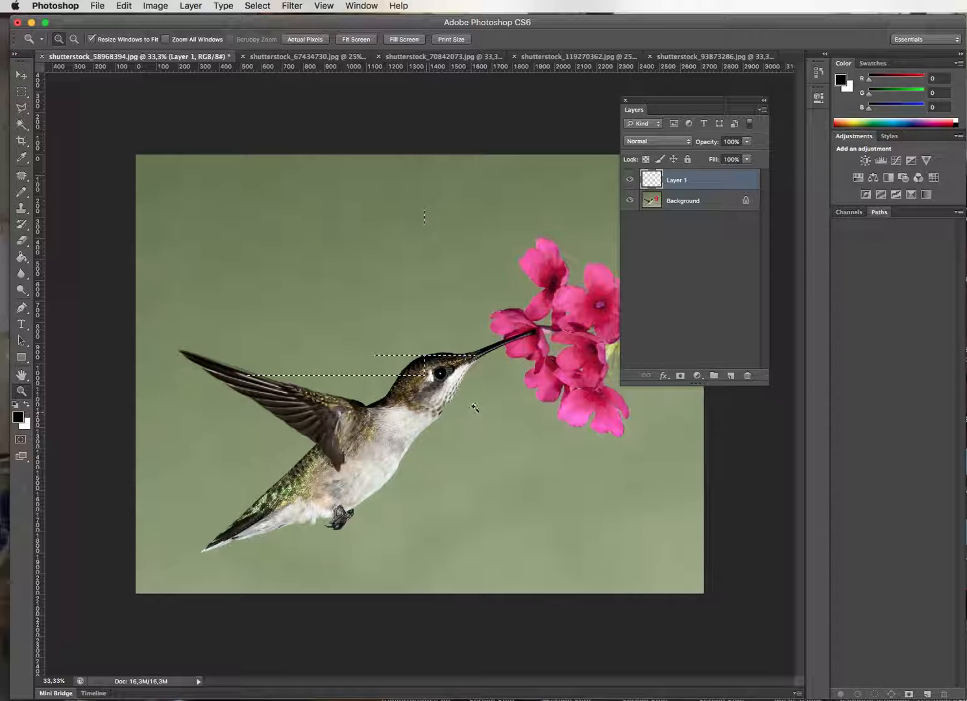
pyautogui.click(475, 404)
pyautogui.scroll(-2, 147, 330)
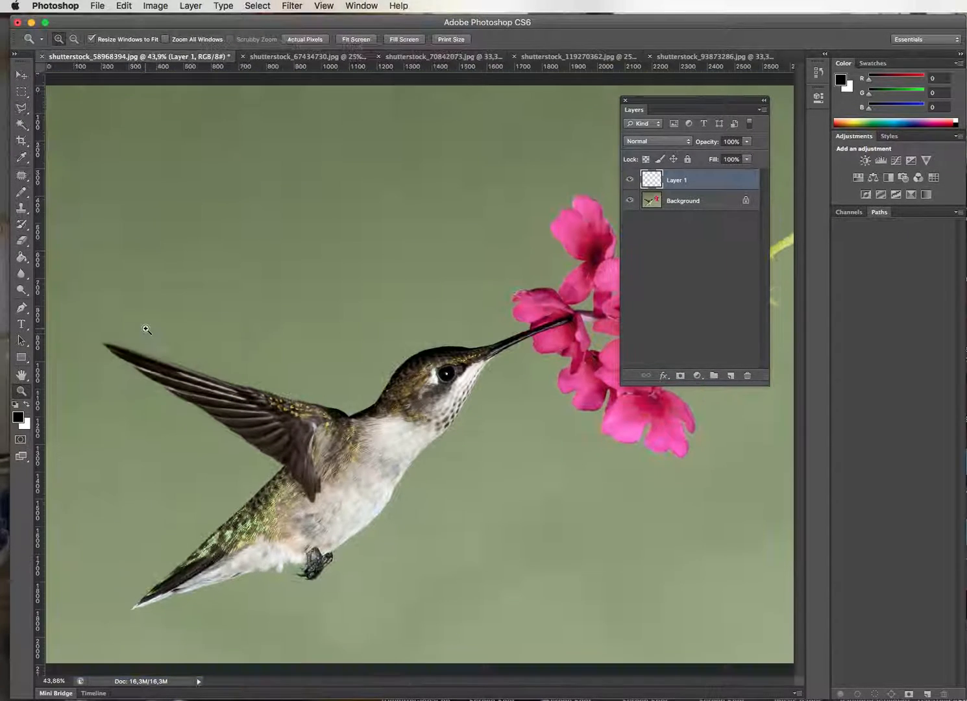
pyautogui.keyDown('alt'); pyautogui.click(422, 360); pyautogui.keyUp('alt')
# Draw two separate black pencil scribbles on Layer 1, one above the wing and one above the bird's head.
pyautogui.click(26, 77)
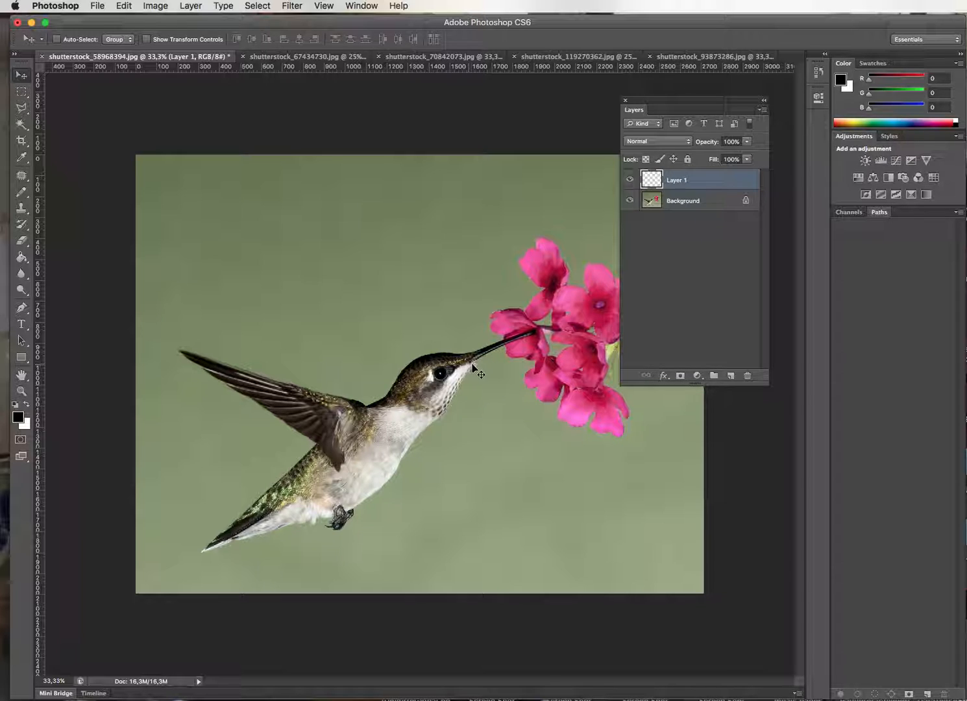
pyautogui.click(24, 158)
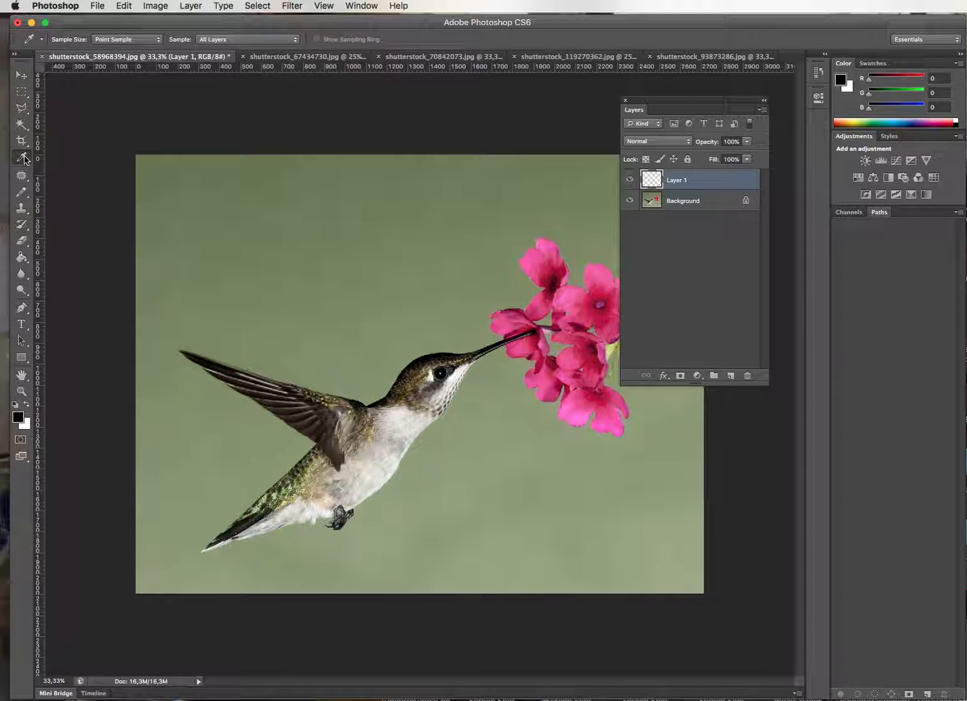
pyautogui.click(20, 192)
pyautogui.moveTo(244, 236); pyautogui.dragTo(254, 226)
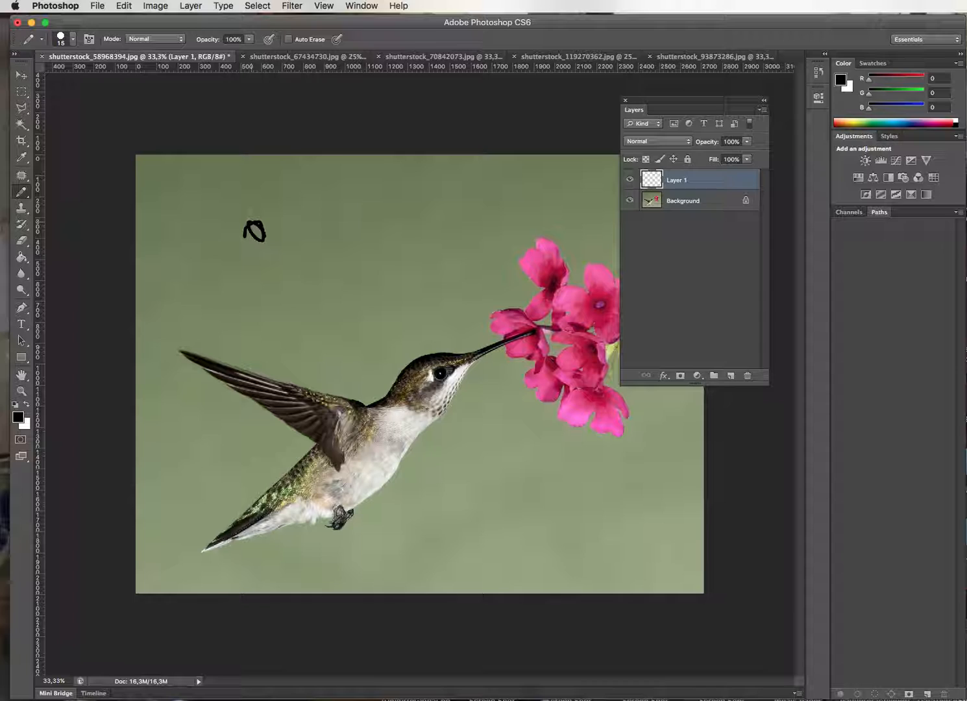
pyautogui.moveTo(433, 288)
pyautogui.mouseDown()
pyautogui.moveTo(471, 263)
pyautogui.moveTo(442, 266)
pyautogui.mouseUp()
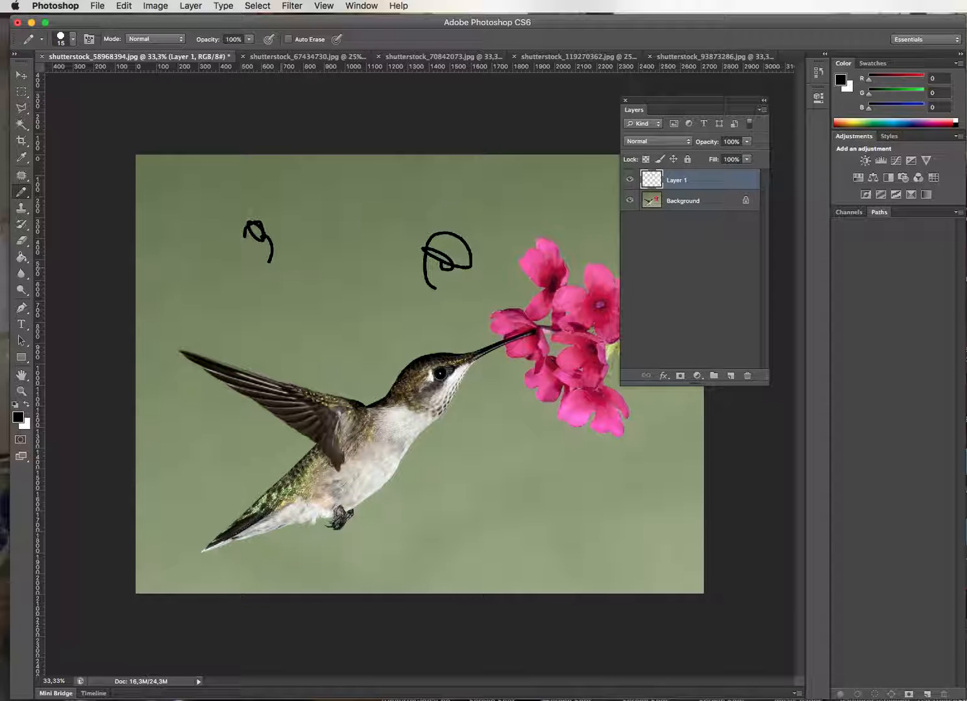
# Delete only the scribble above the wing using a Rectangular Marquee selection and clear the selection.
pyautogui.click(21, 92)
pyautogui.moveTo(227, 200); pyautogui.dragTo(289, 274)
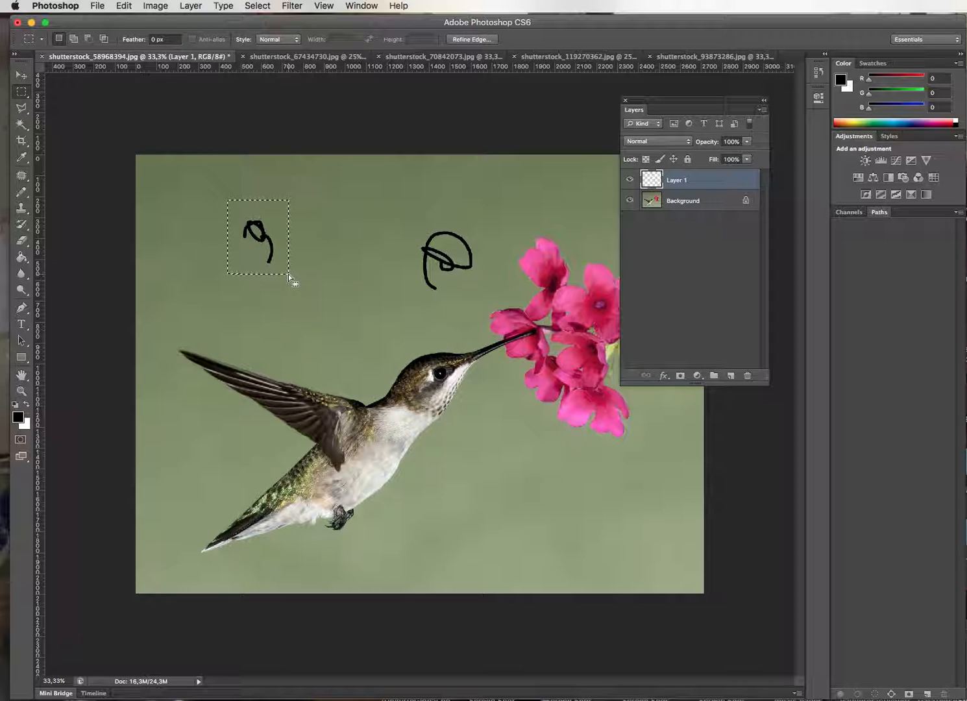
pyautogui.press('Delete')
pyautogui.press('super+d')
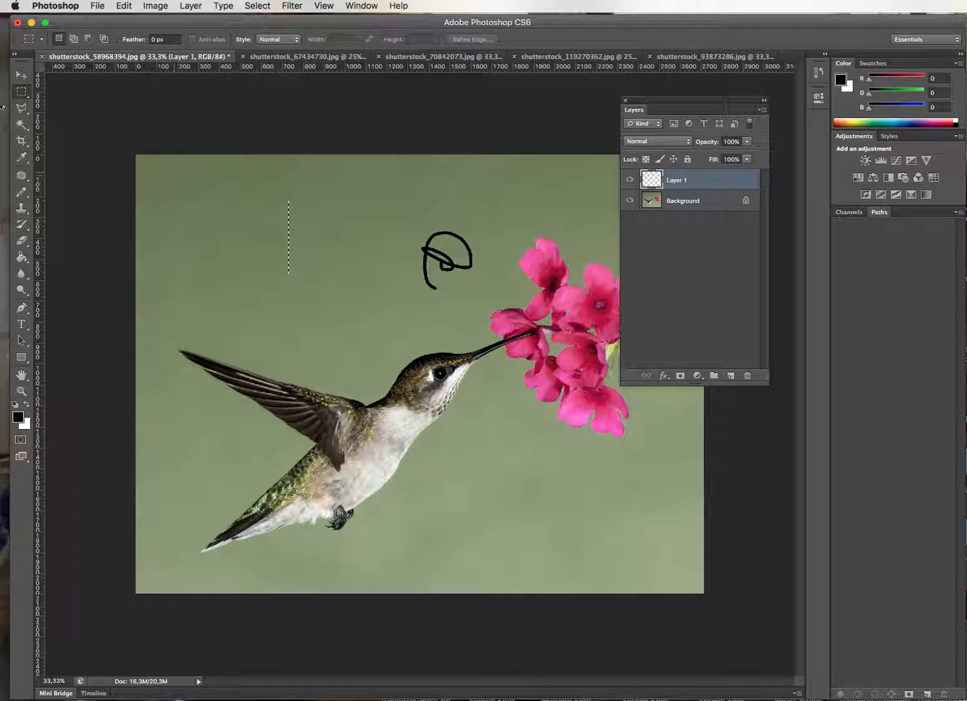
# Move the remaining scribble on Layer 1 up and to the left, away from the flowers.
pyautogui.click(22, 75)
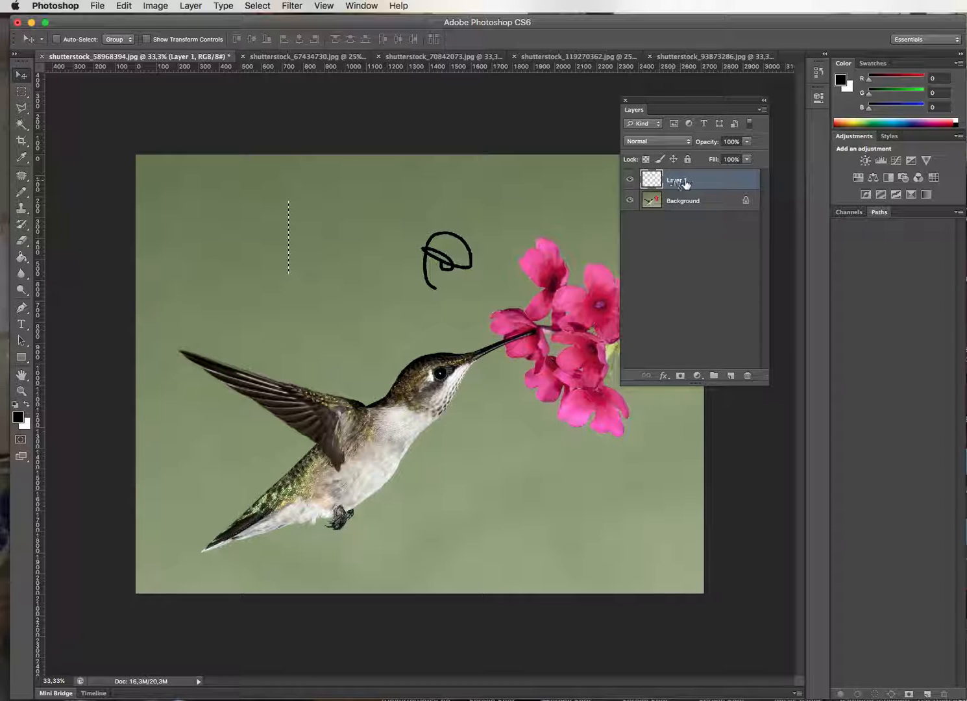
pyautogui.moveTo(437, 275)
pyautogui.mouseDown()
pyautogui.moveTo(425, 286)
pyautogui.moveTo(307, 289)
pyautogui.moveTo(357, 233)
pyautogui.moveTo(453, 313)
pyautogui.moveTo(427, 318)
pyautogui.moveTo(388, 243)
pyautogui.mouseUp()
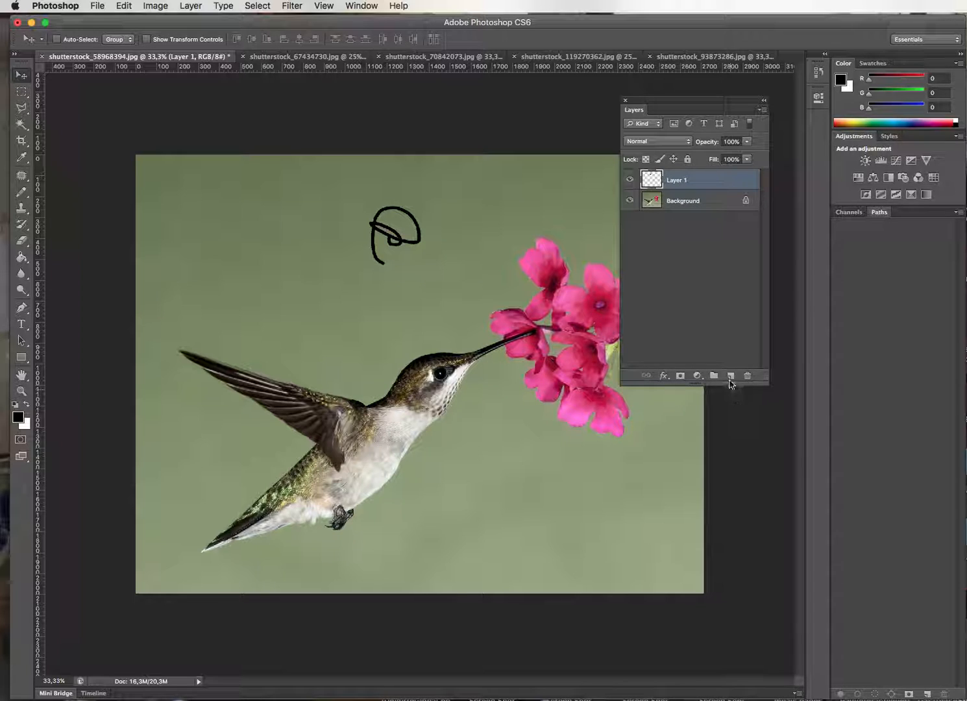
# Add an empty layer above Layer 1 and copy a rectangular area of seeds from the pomegranate photo shutterstock_67434730.jpg.
pyautogui.click(730, 377)
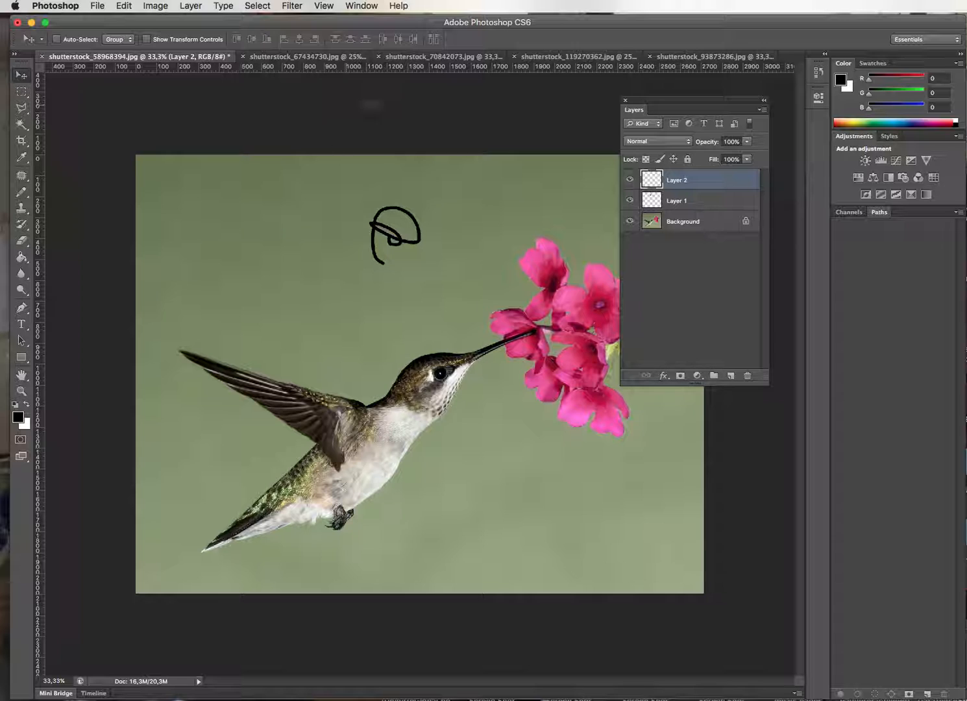
pyautogui.click(328, 57)
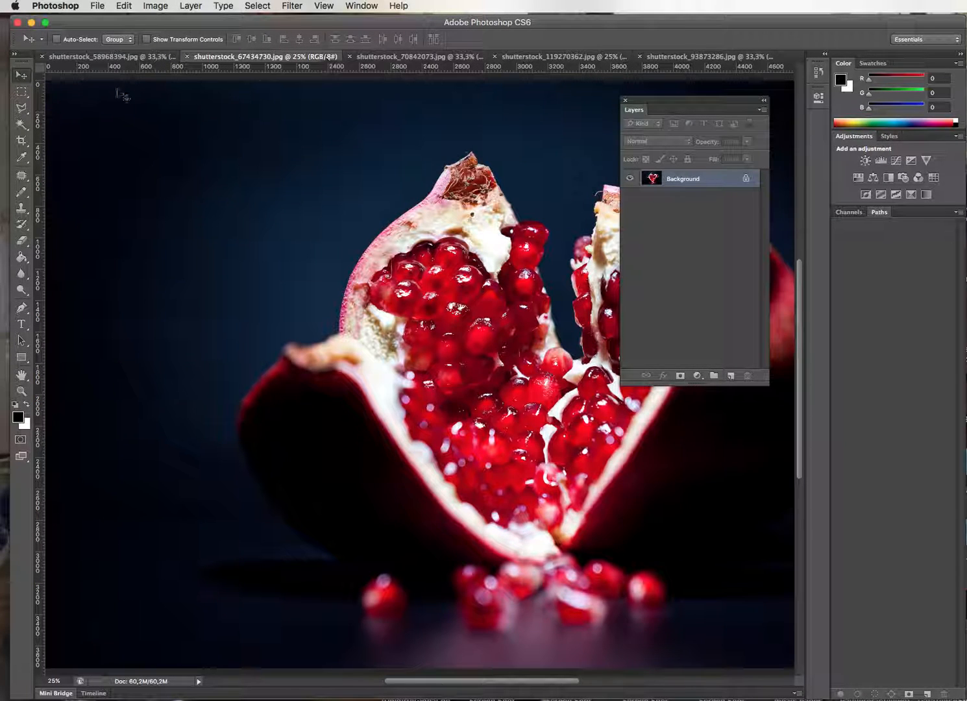
pyautogui.click(21, 92)
pyautogui.moveTo(430, 258); pyautogui.dragTo(546, 463)
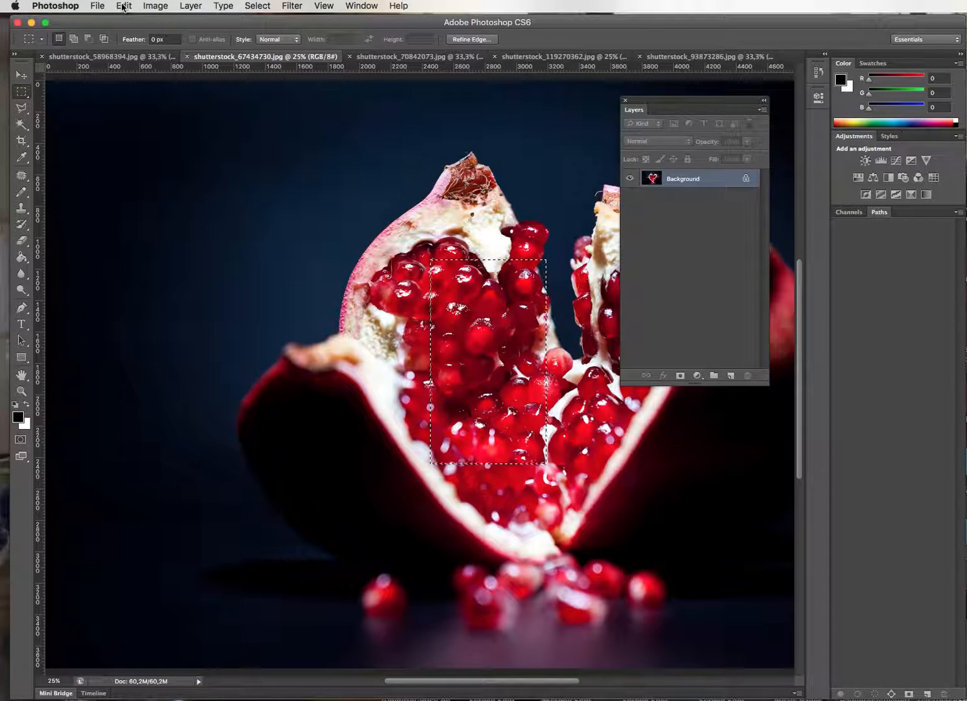
pyautogui.click(122, 7)
pyautogui.click(134, 108)
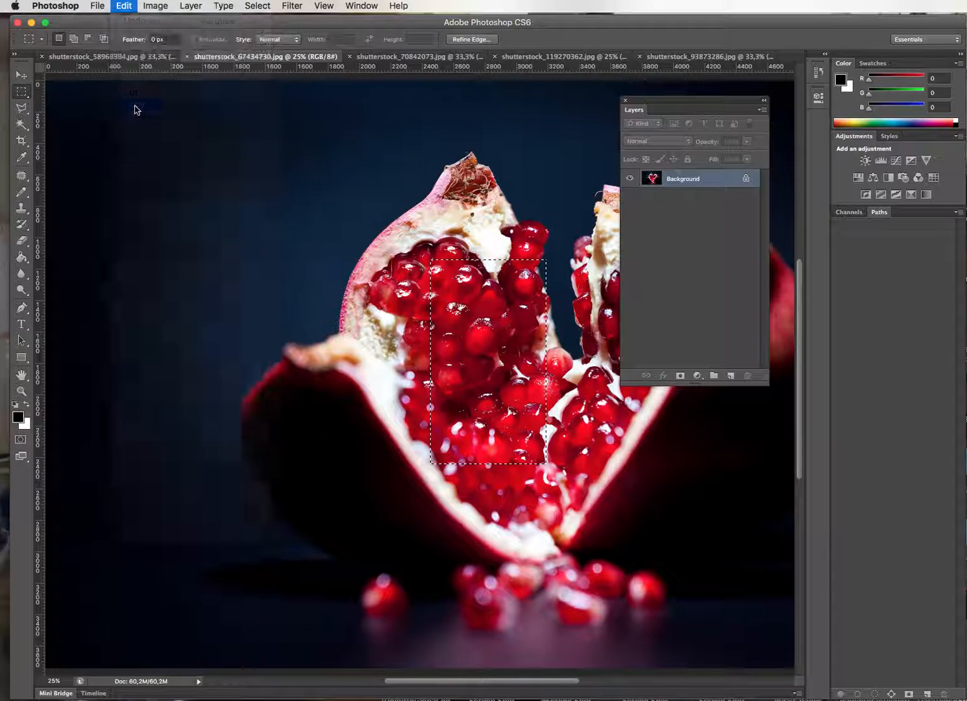
# Paste the copied seeds into the hummingbird photo on Layer 2 and move them down and right, over the flowers.
pyautogui.click(84, 58)
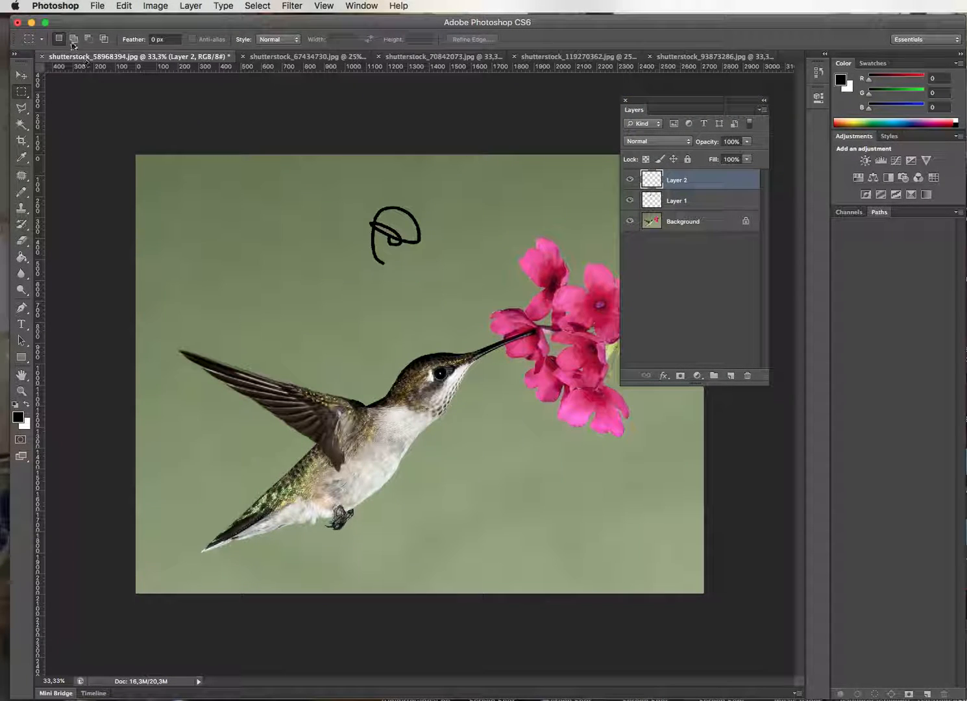
pyautogui.click(124, 5)
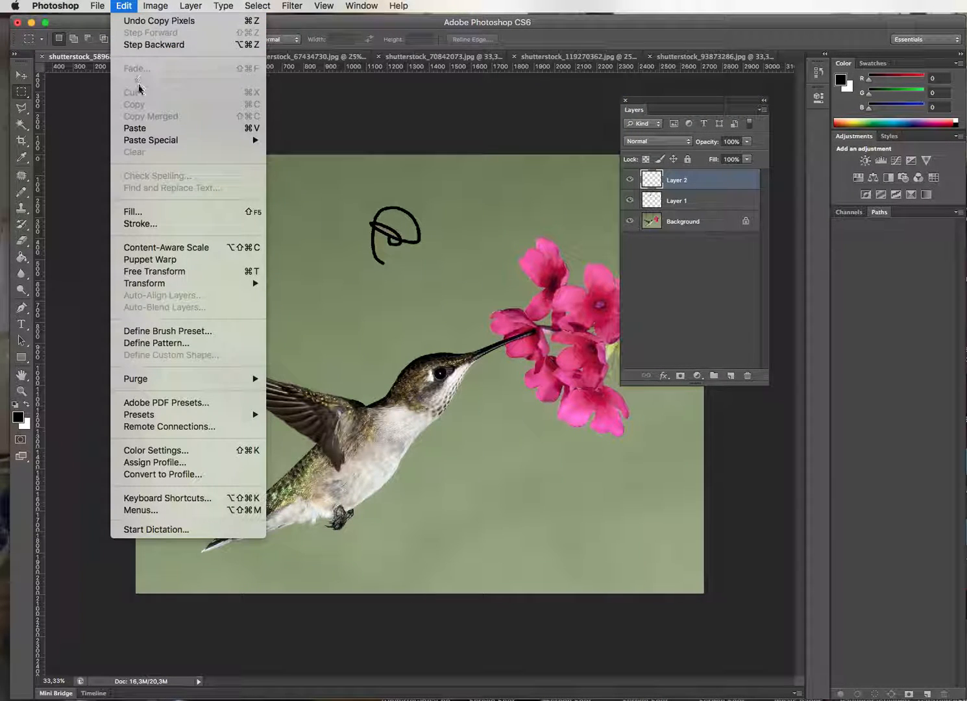
pyautogui.click(133, 128)
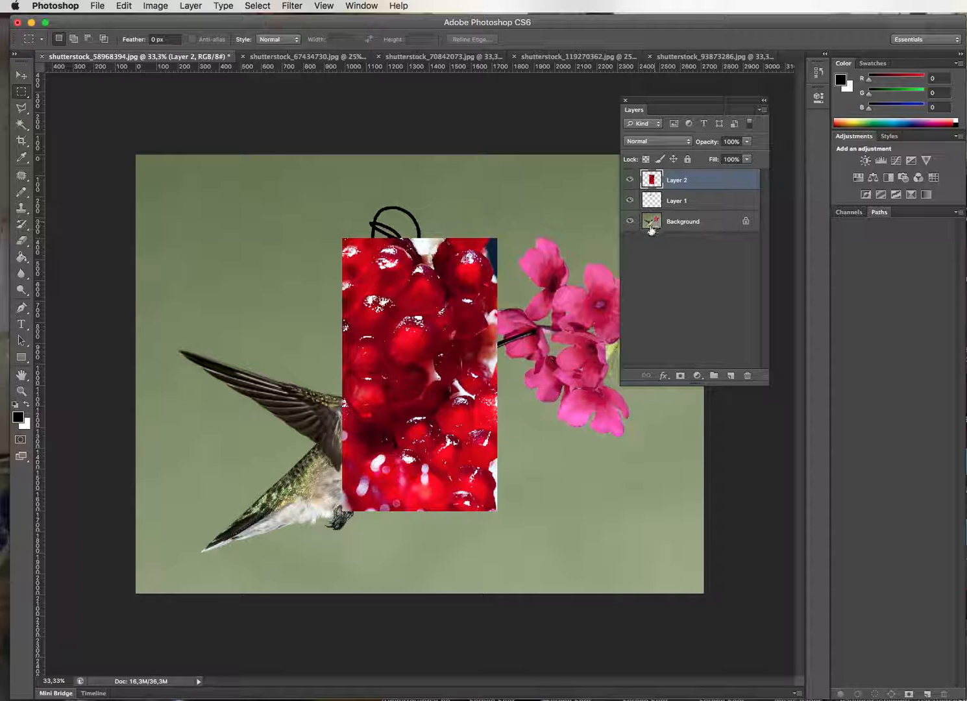
pyautogui.click(22, 75)
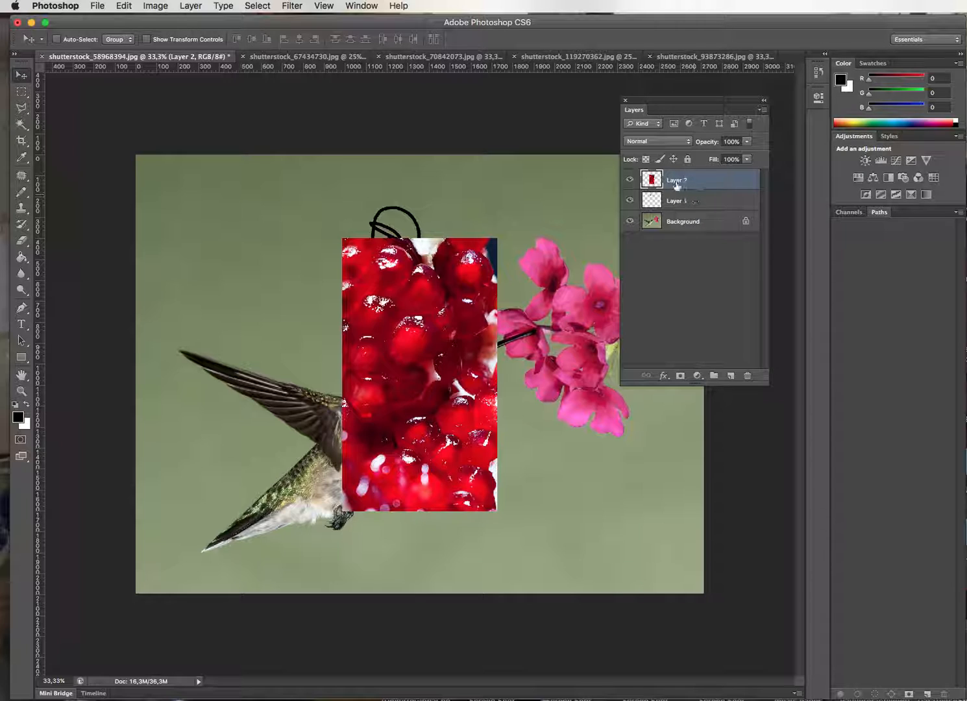
pyautogui.moveTo(442, 398); pyautogui.dragTo(645, 513)
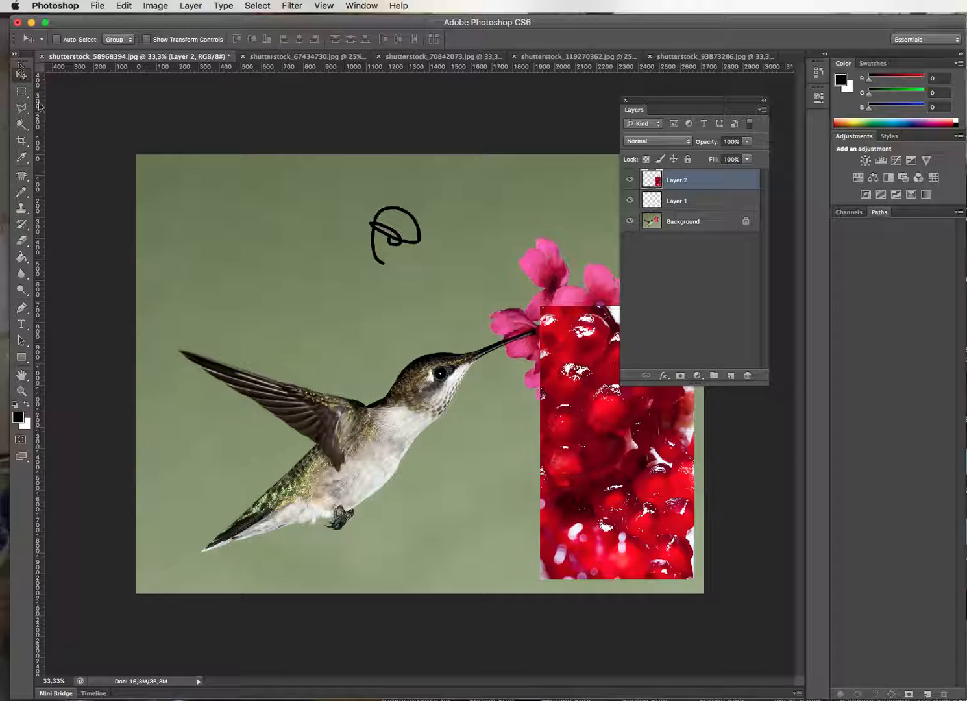
# Delete the left part of the pasted seeds on Layer 2 using a Rectangular Marquee selection.
pyautogui.click(21, 91)
pyautogui.moveTo(525, 300); pyautogui.dragTo(626, 606)
pyautogui.press('Delete')
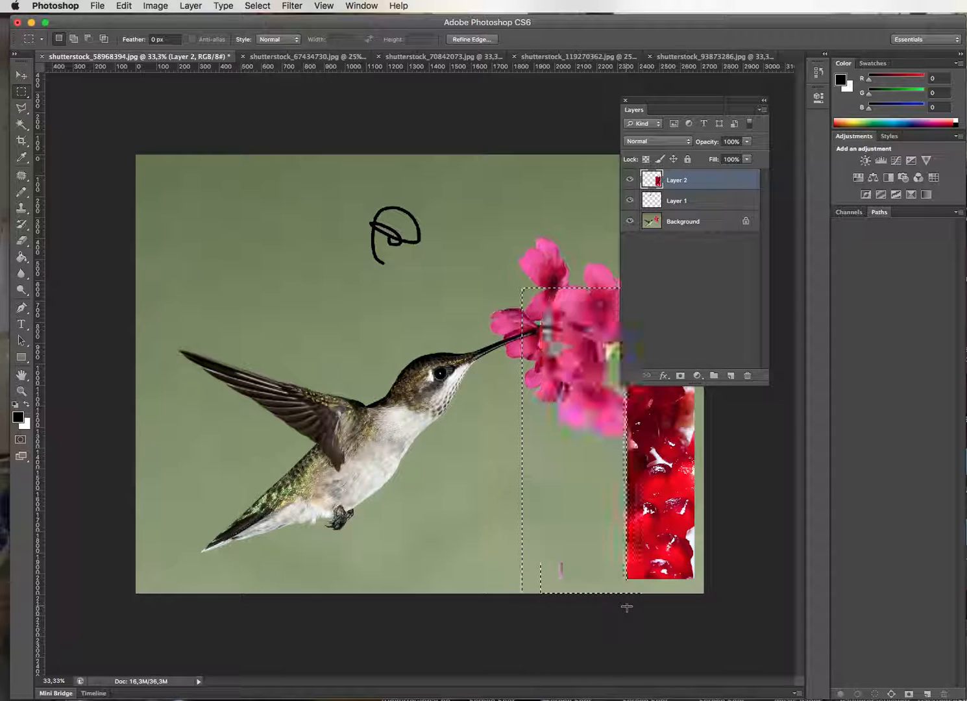
# Move the remaining seed strip on Layer 2 to the photo's upper left, above the bird's wing and clear of the scribble.
pyautogui.click(21, 74)
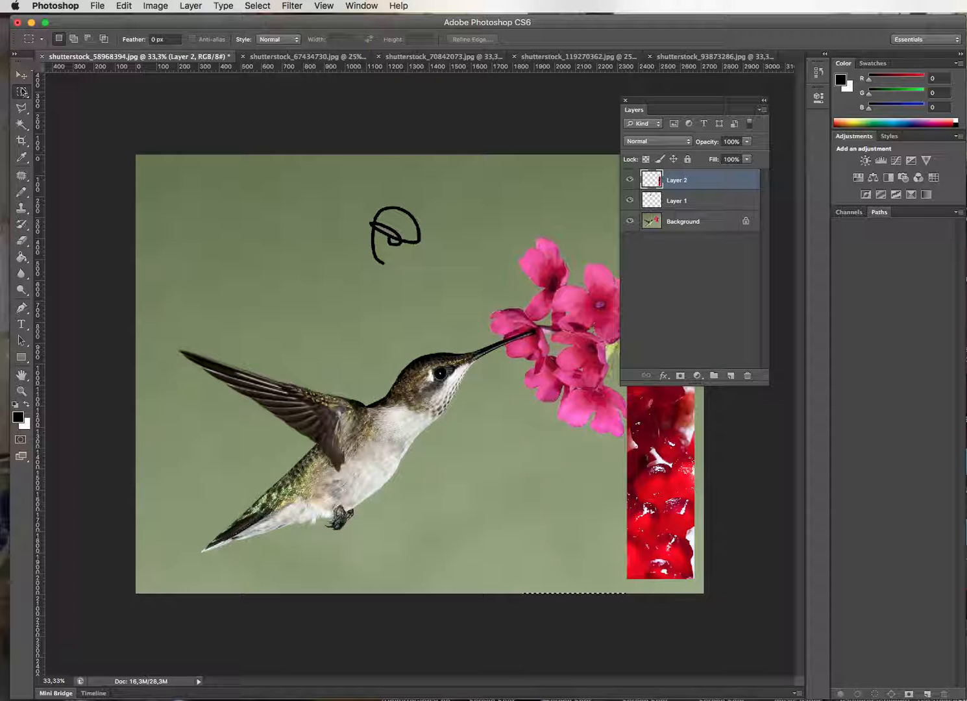
pyautogui.moveTo(672, 497); pyautogui.dragTo(376, 320)
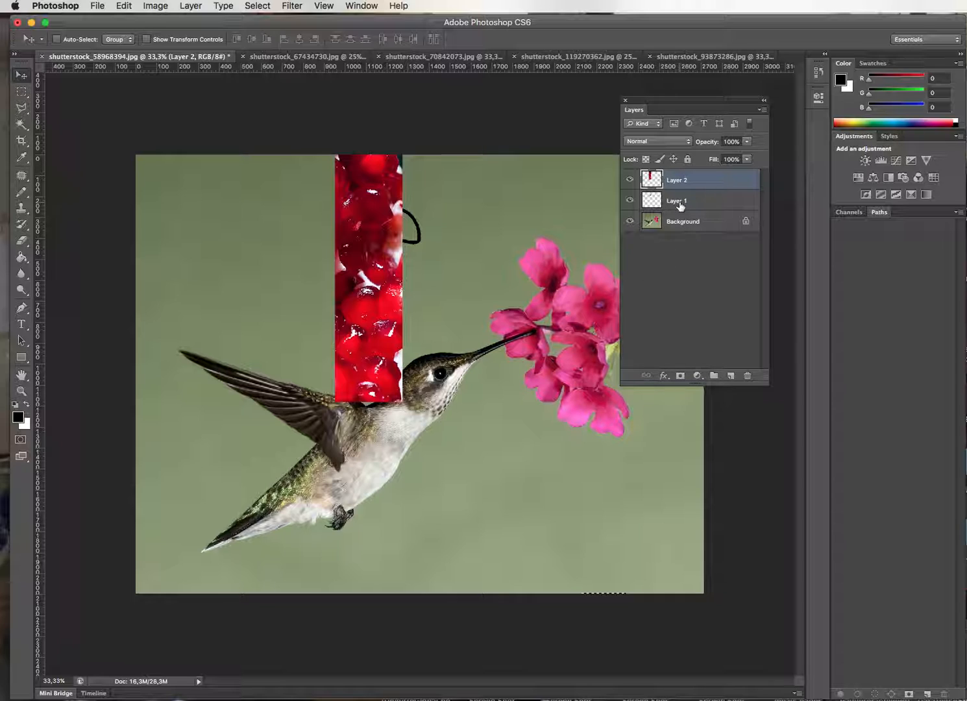
pyautogui.moveTo(679, 208); pyautogui.dragTo(700, 184)
pyautogui.moveTo(353, 304)
pyautogui.mouseDown()
pyautogui.moveTo(291, 300)
pyautogui.moveTo(205, 268)
pyautogui.mouseUp()
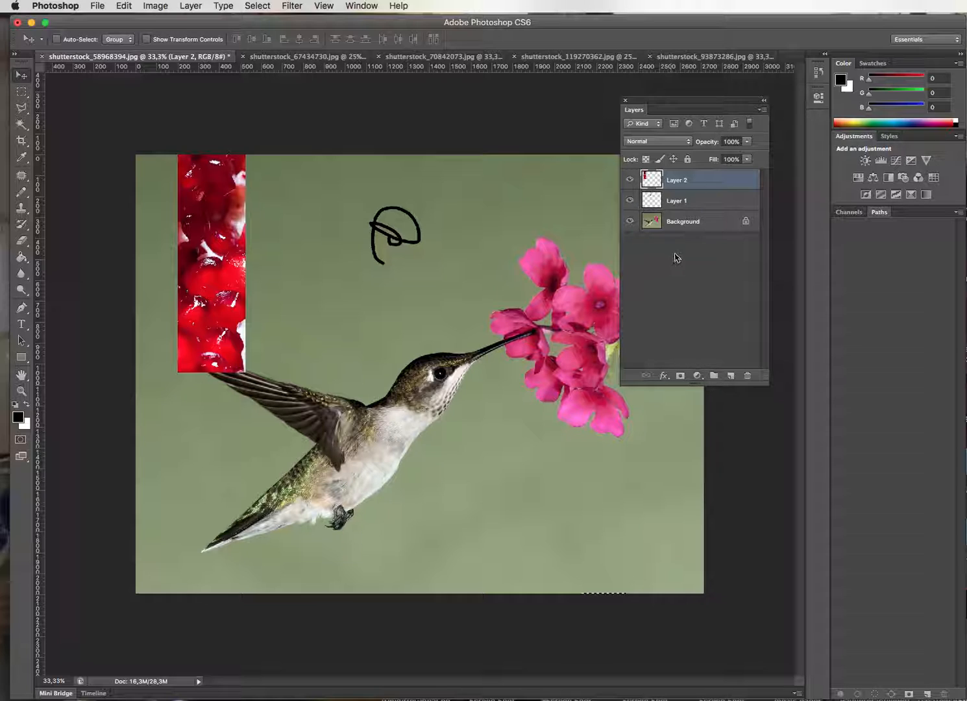
# Duplicate the Background layer and hide Layer 1 and Layer 2.
pyautogui.click(688, 224)
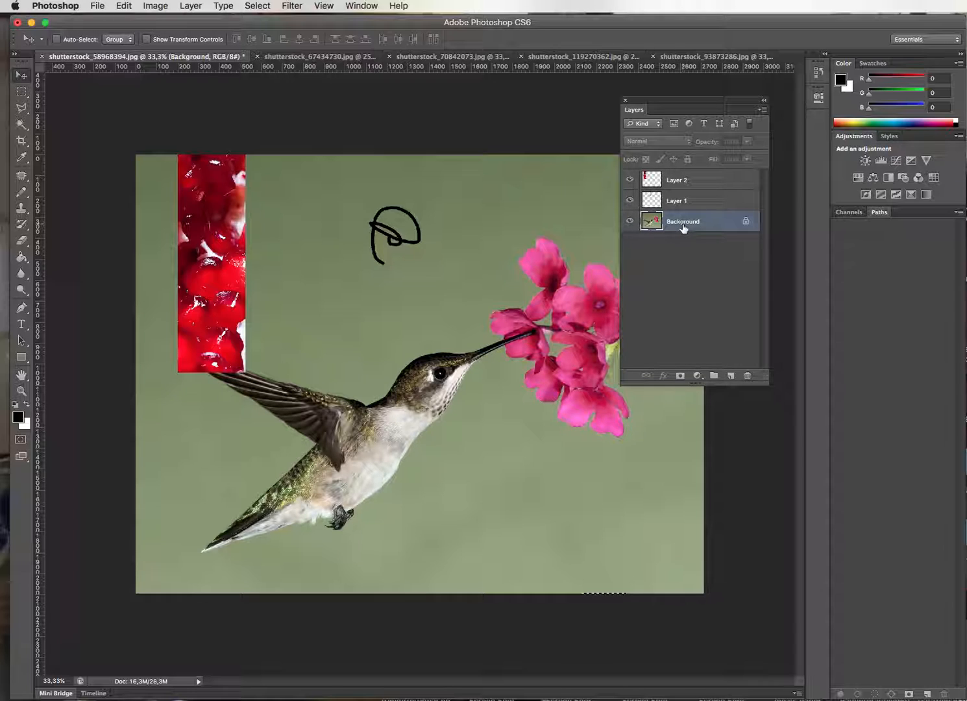
pyautogui.moveTo(674, 224); pyautogui.dragTo(730, 380)
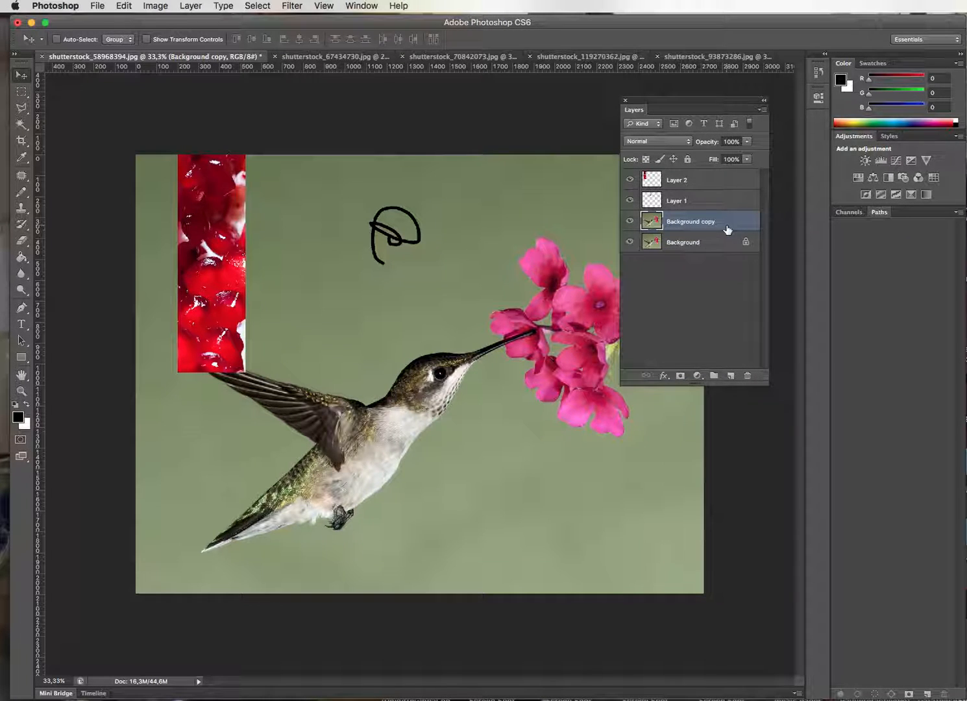
pyautogui.click(629, 201)
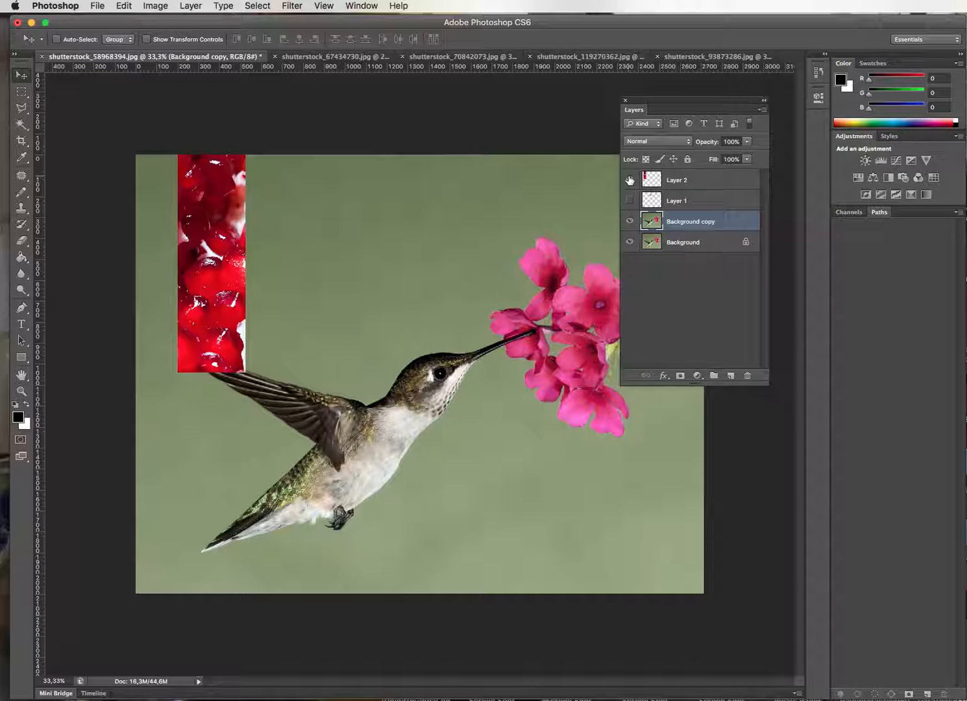
pyautogui.click(629, 180)
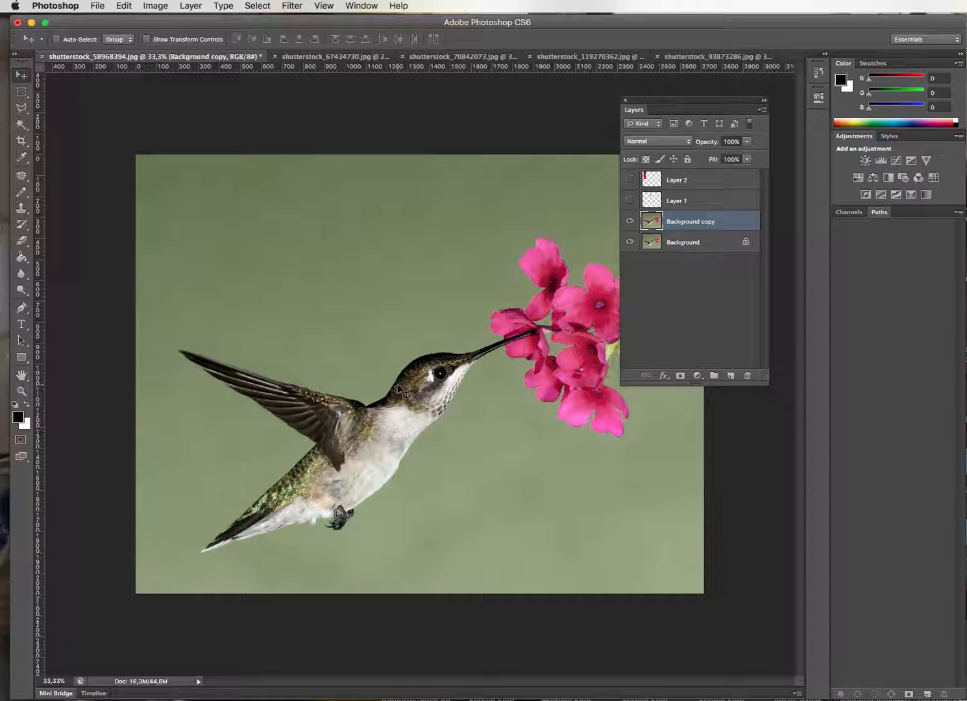
# Apply the Emboss filter to the Background copy layer with an increased height and a reduced amount.
pyautogui.click(290, 6)
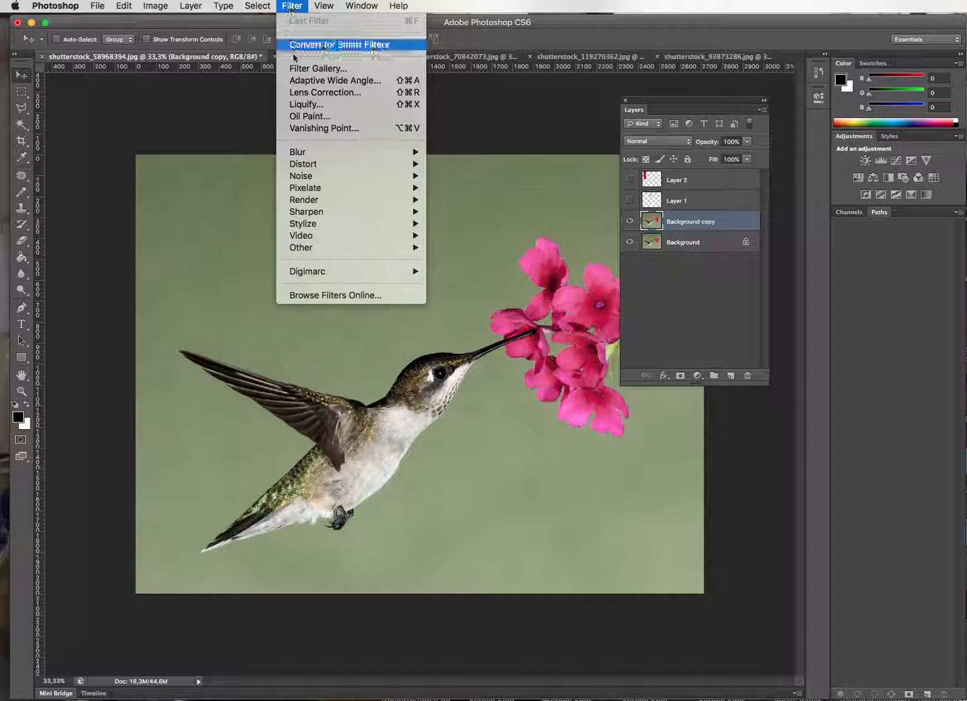
pyautogui.moveTo(330, 189)
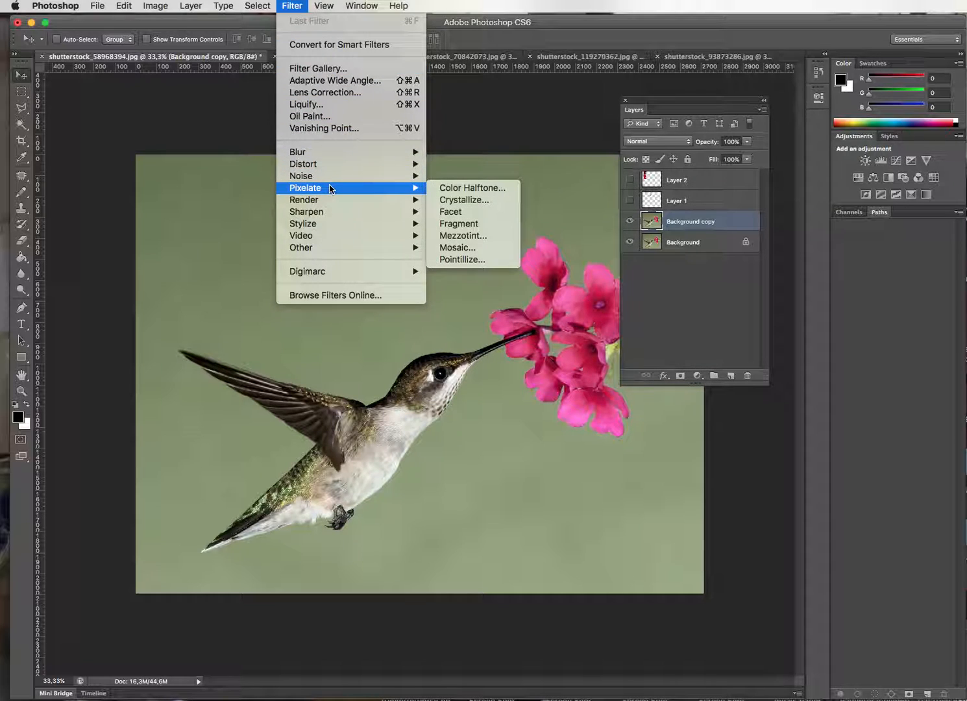
pyautogui.moveTo(318, 224)
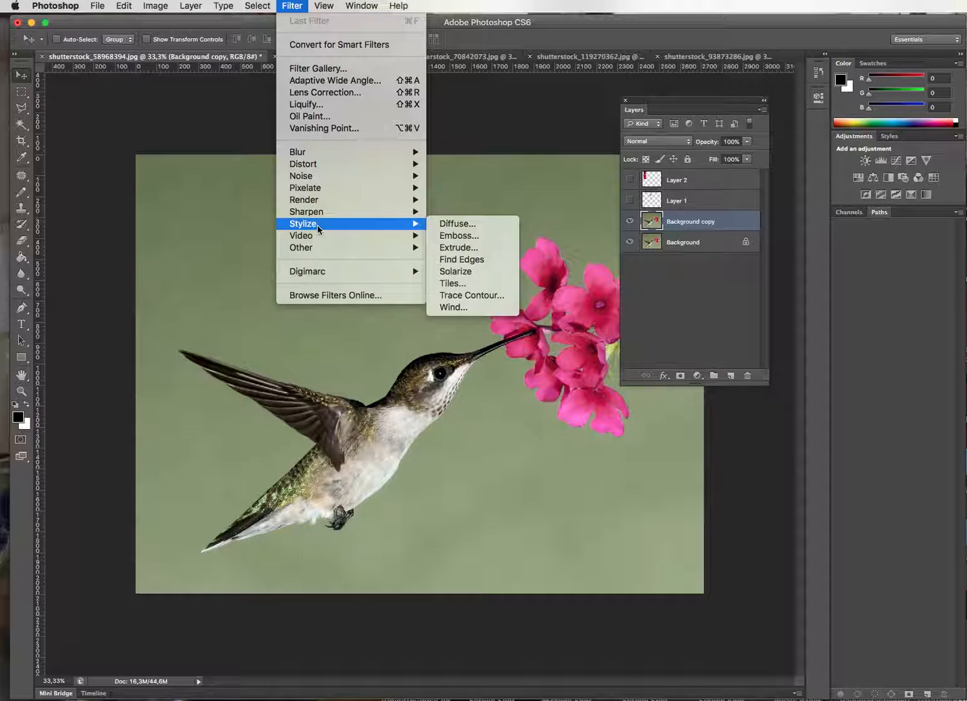
pyautogui.click(479, 237)
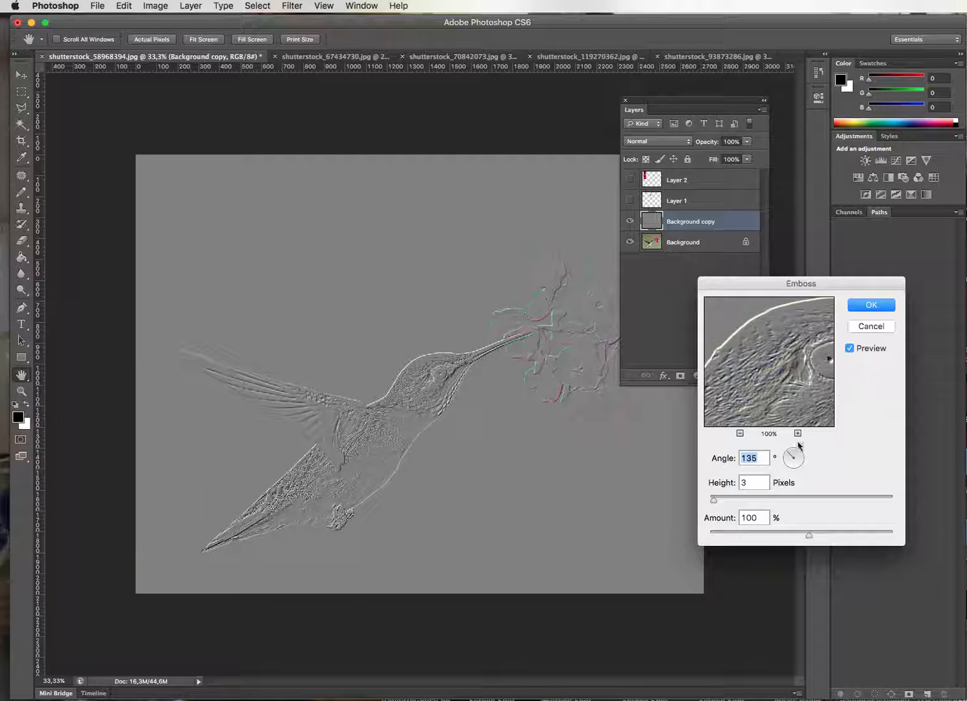
pyautogui.moveTo(714, 500); pyautogui.dragTo(737, 501)
pyautogui.moveTo(809, 536); pyautogui.dragTo(783, 536)
pyautogui.click(861, 306)
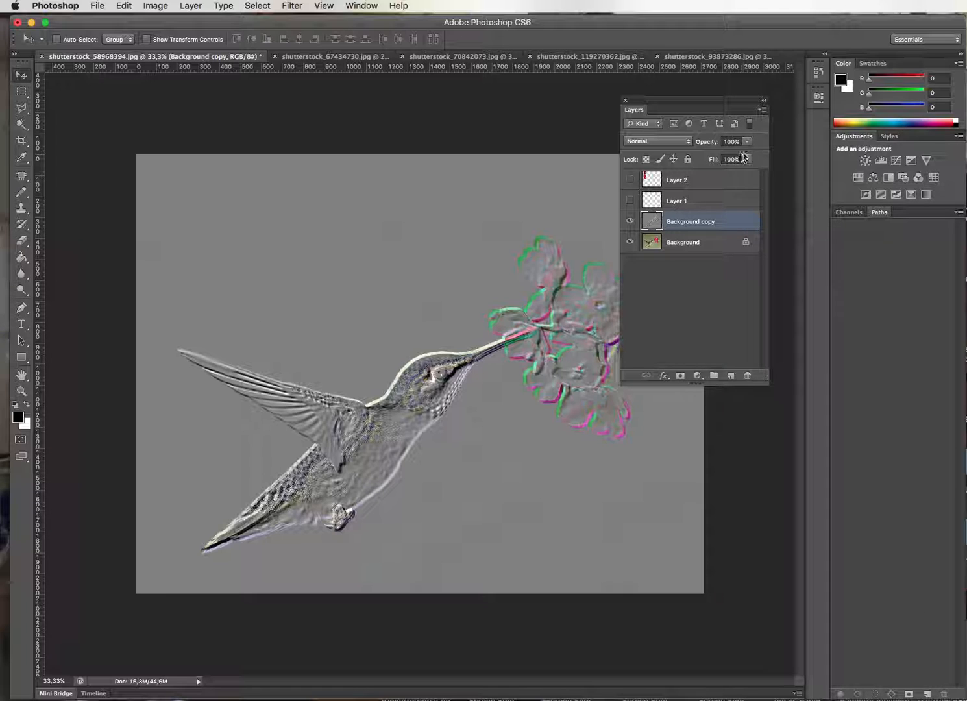
# Hide and show the Background copy layer to compare it with the original photo, and delete that copy.
pyautogui.click(629, 222)
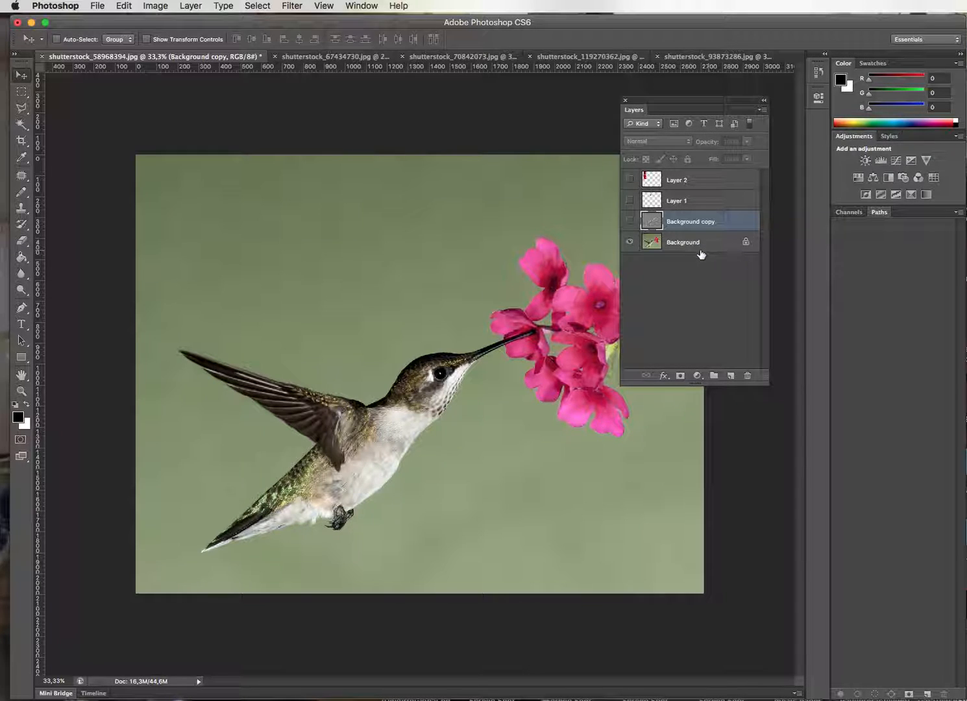
pyautogui.click(628, 222)
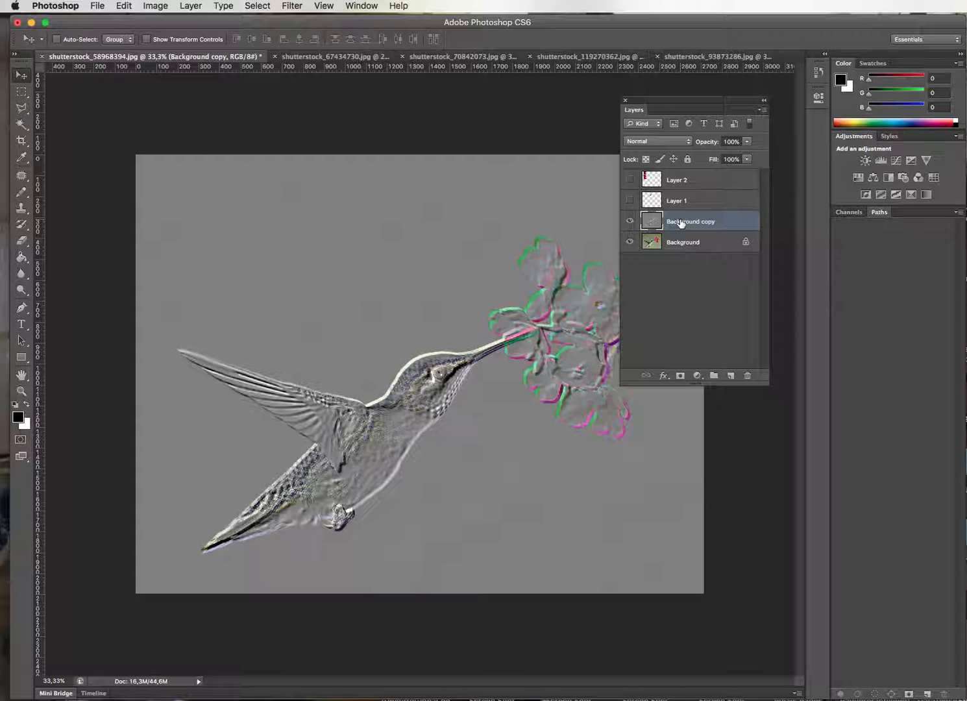
pyautogui.click(747, 378)
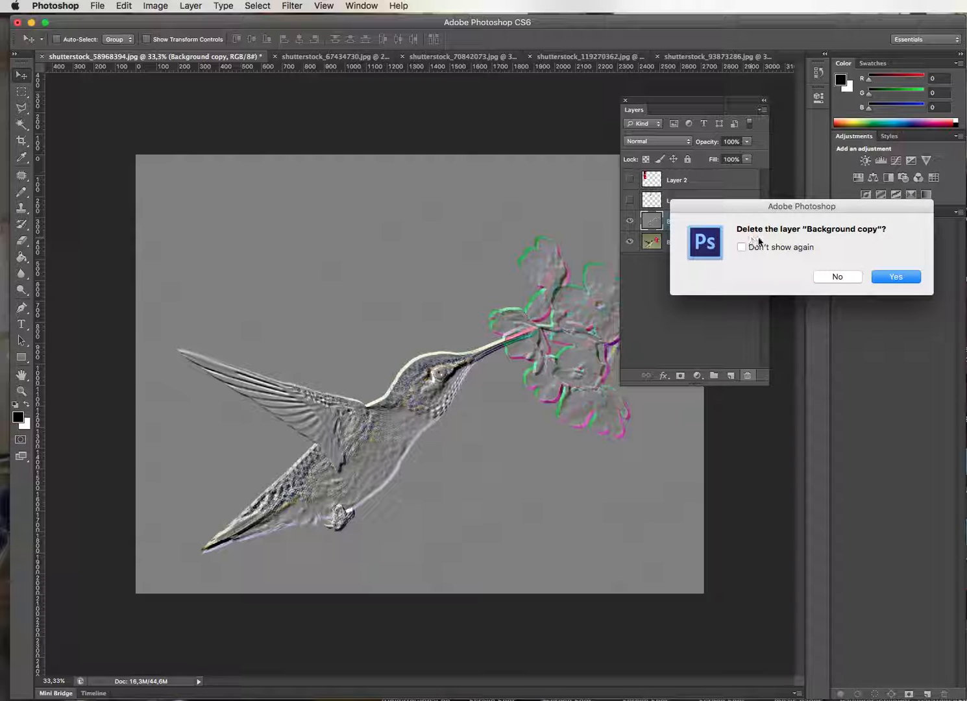
pyautogui.click(887, 279)
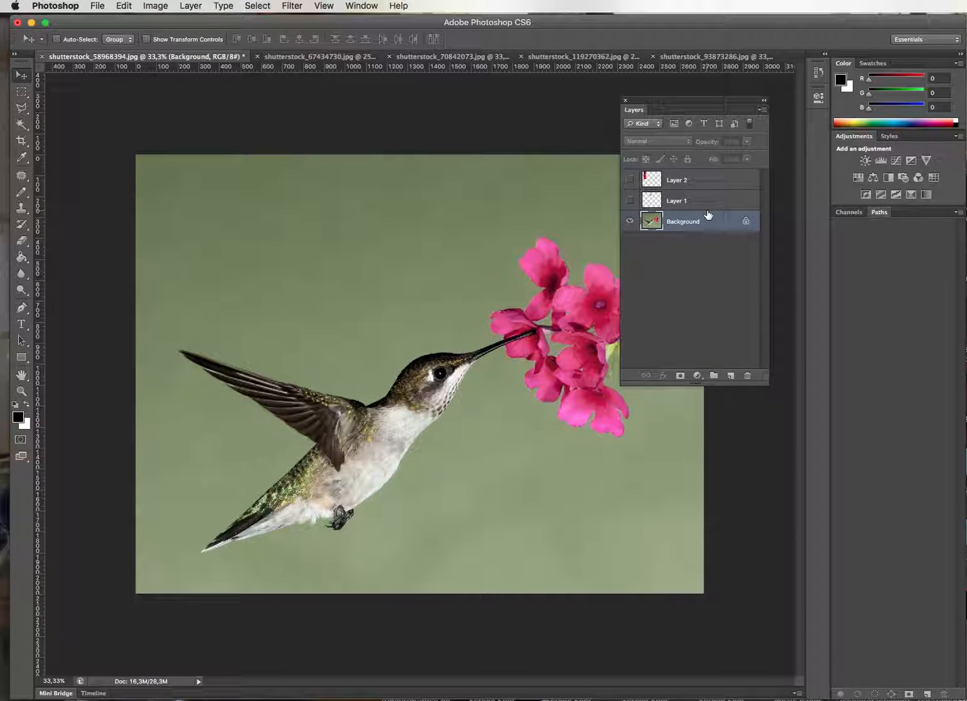
# Make Layer 1 visible again and rename it "scrible".
pyautogui.click(672, 204)
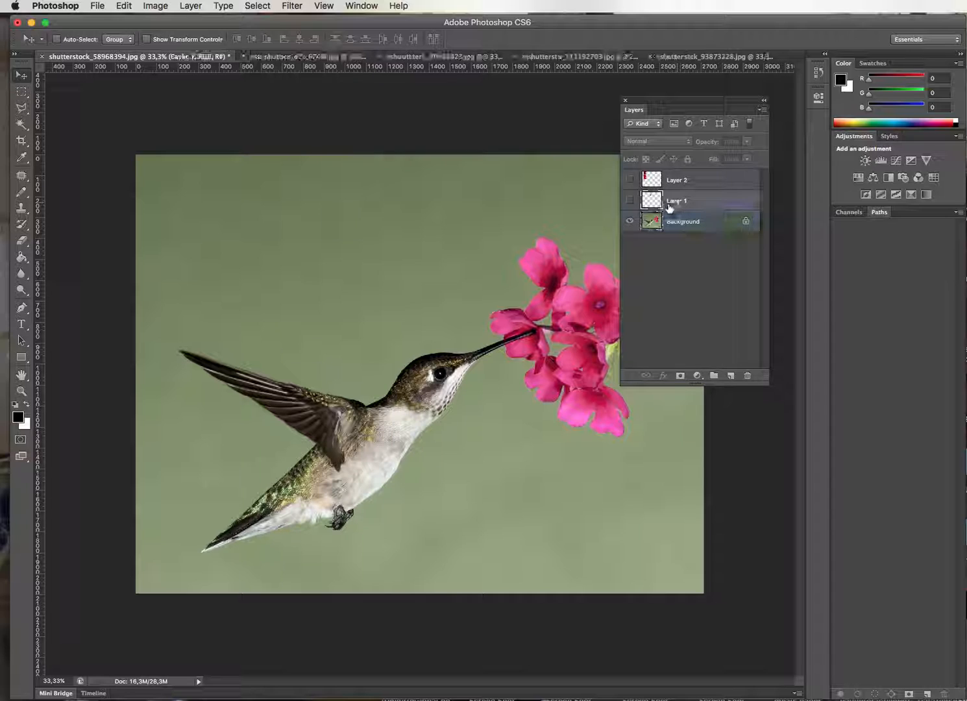
pyautogui.click(629, 200)
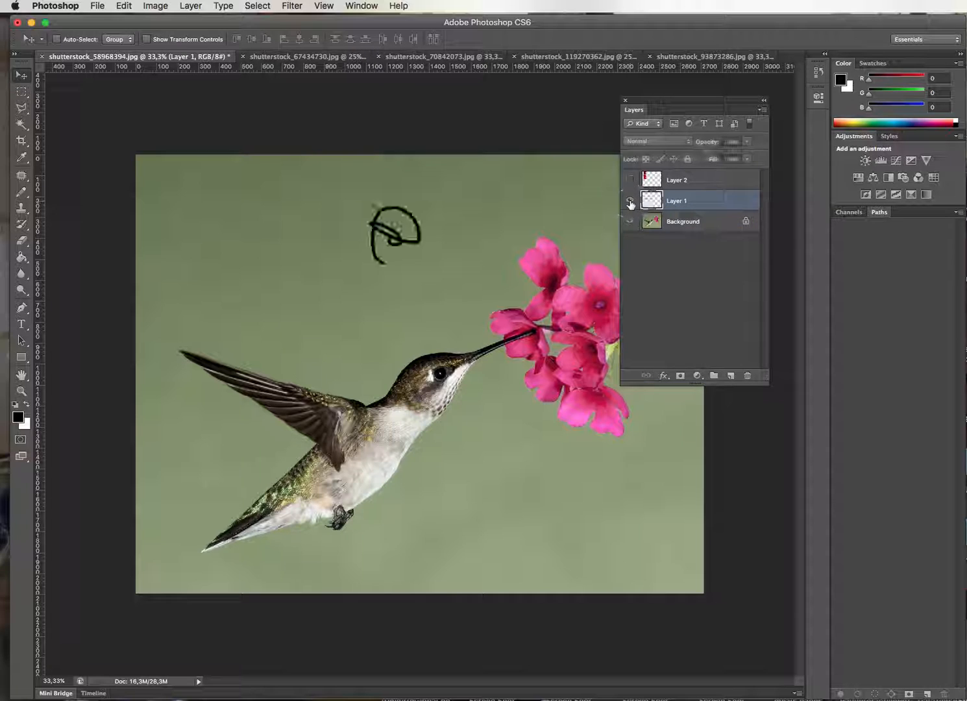
pyautogui.click(683, 202)
pyautogui.rightClick(683, 202)
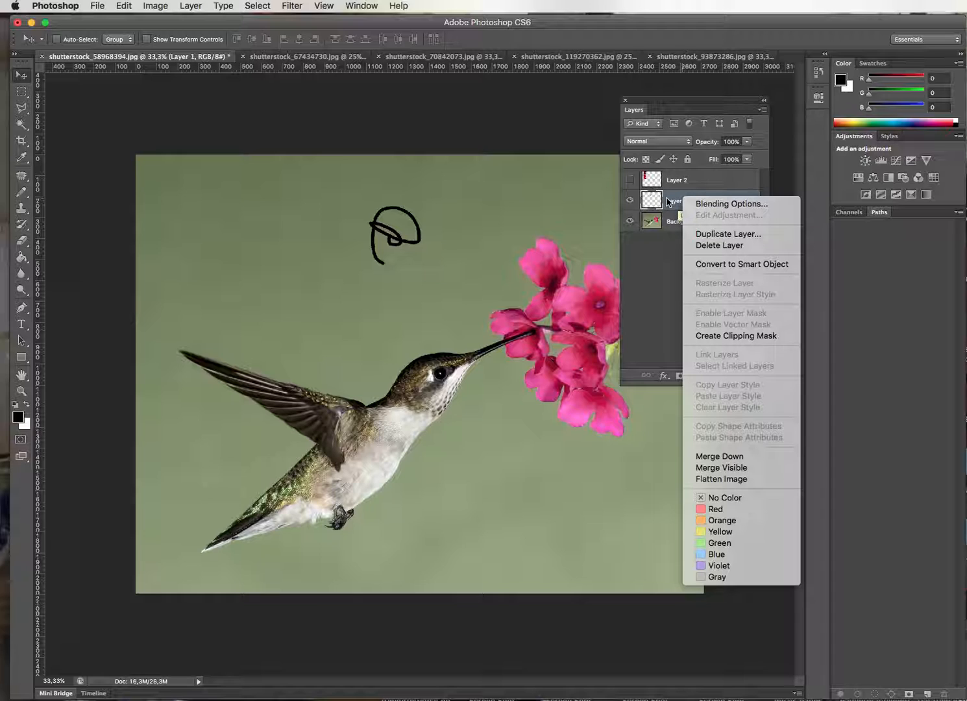
pyautogui.click(669, 203)
pyautogui.doubleClick(675, 201)
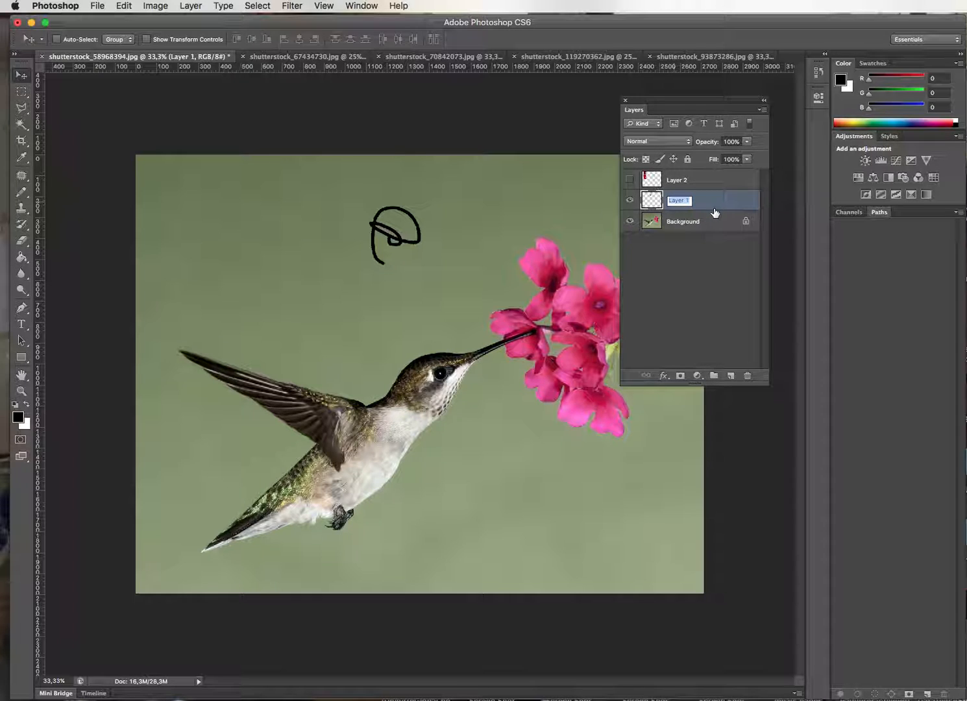
pyautogui.write('scrible')
pyautogui.press('Return')
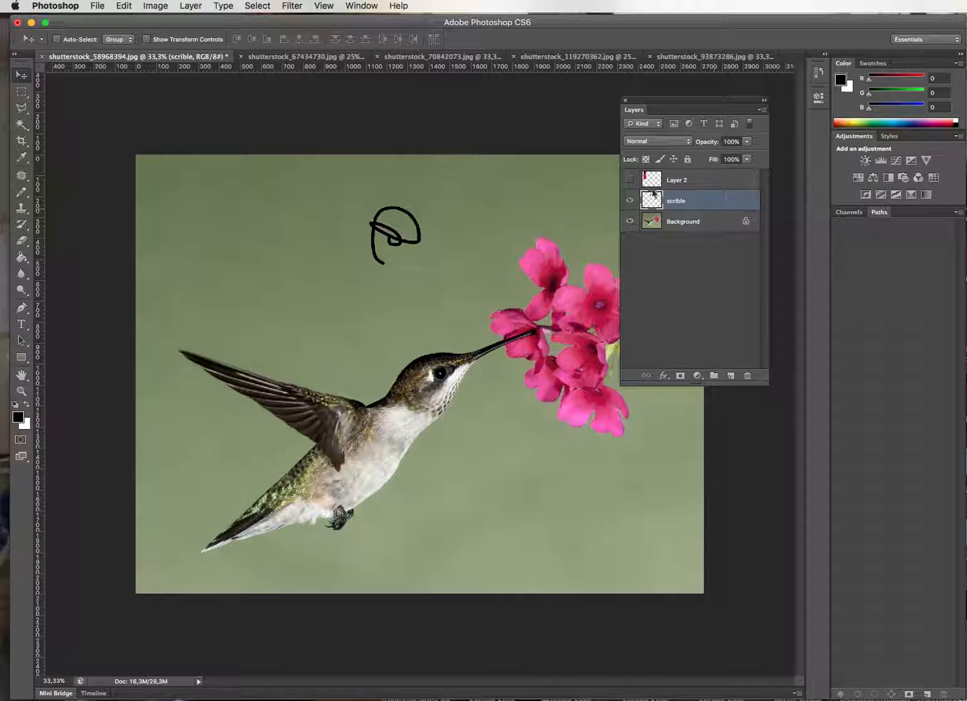